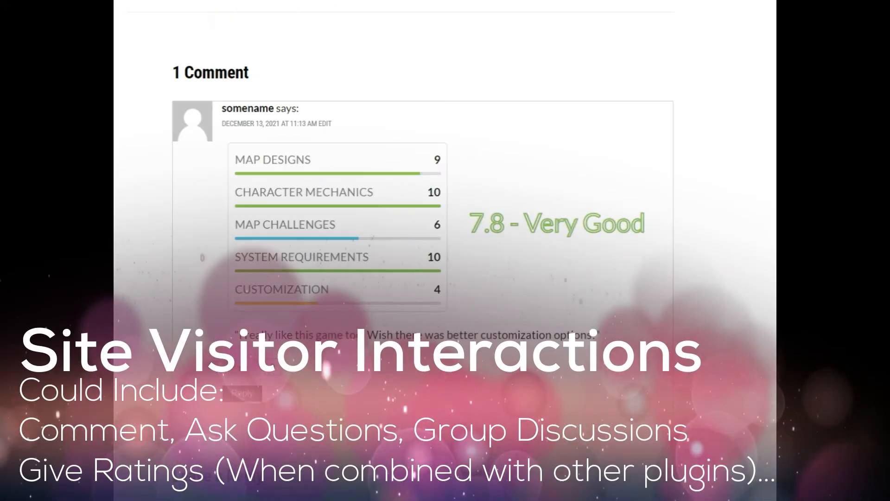
double_click(473, 222)
left_click_drag(472, 222, 584, 231)
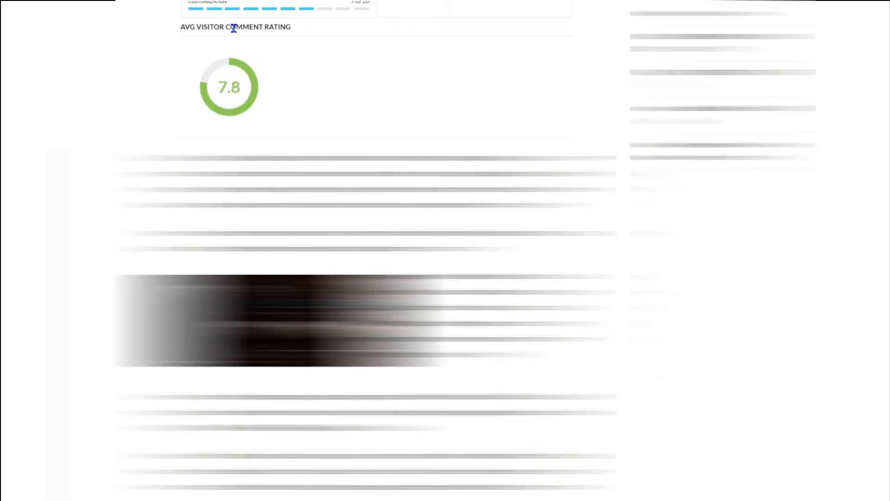
triple_click(234, 28)
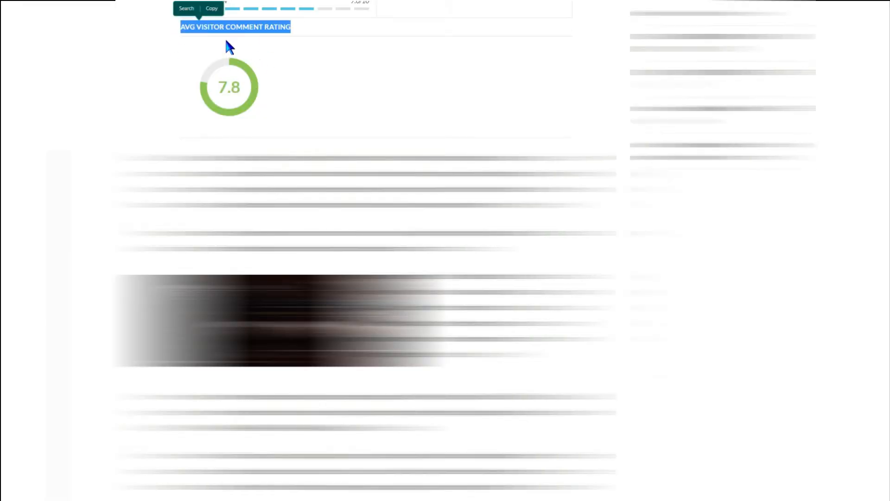
double_click(231, 88)
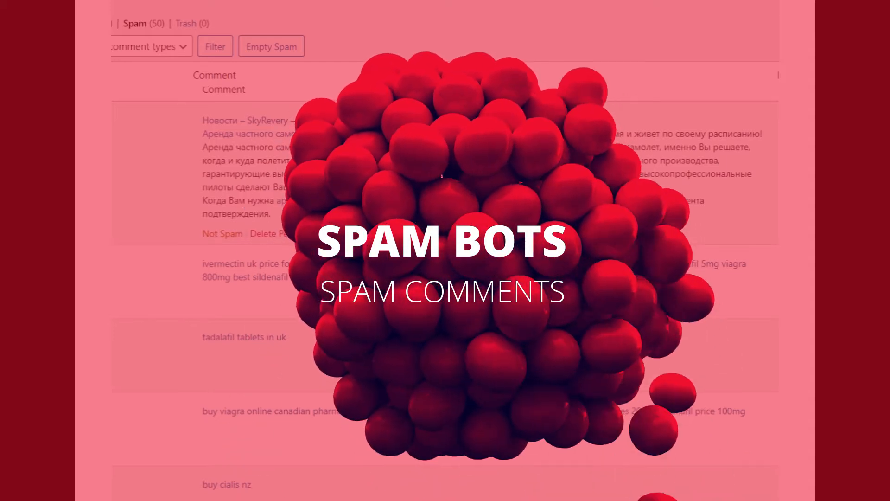
scroll(656, 194, "down", 6)
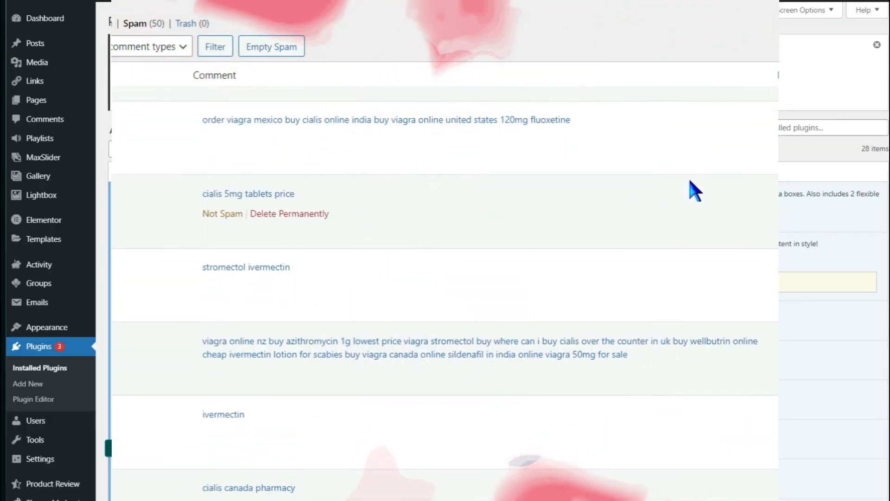
scroll(731, 175, "down", 2)
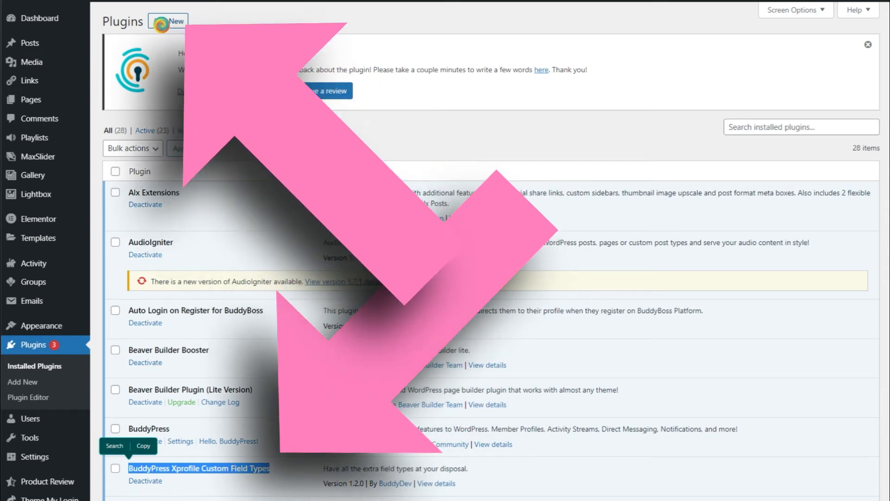
Step: Search the directory of available plugins for "buddypress xprofile"
left_click(161, 25)
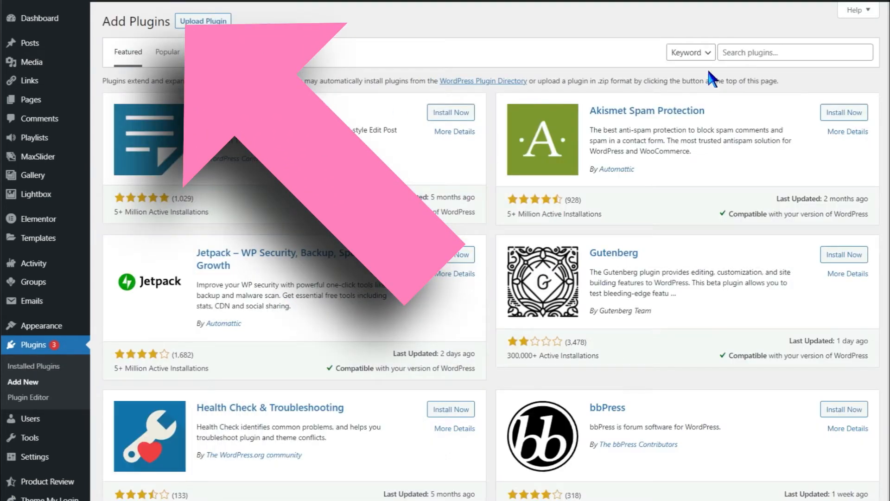
left_click(755, 53)
type("buddypre")
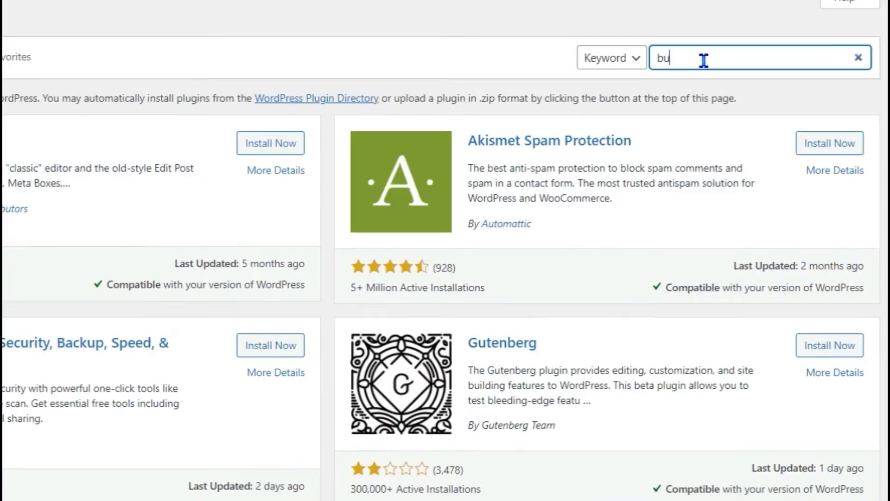
type("ss xprofile")
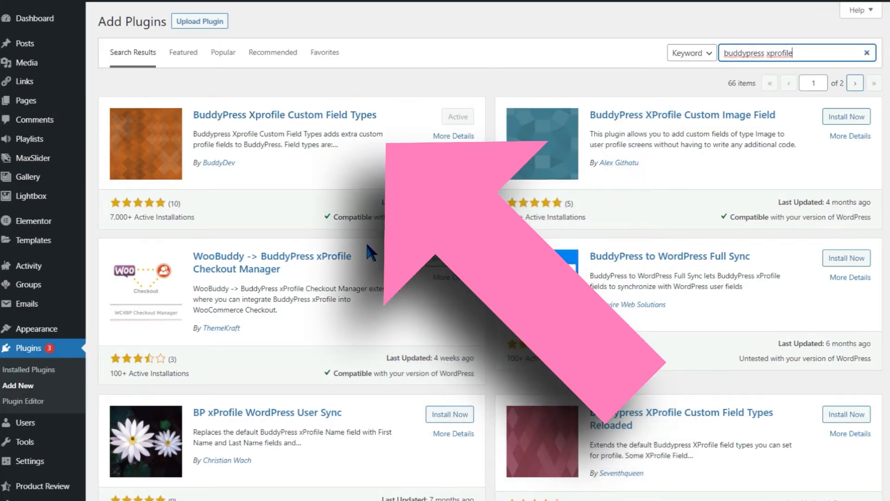
Step: Return to the installed plugins list, then open the Profile Fields page for users
mouse_move(39, 334)
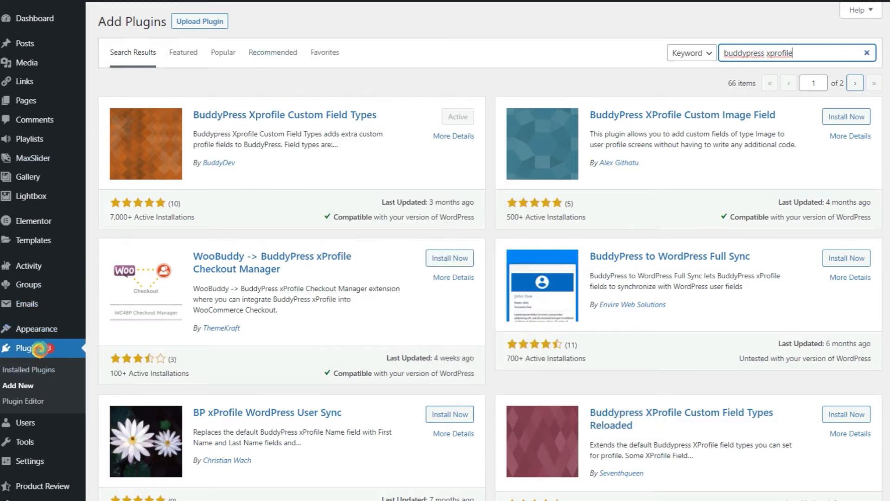
left_click(40, 347)
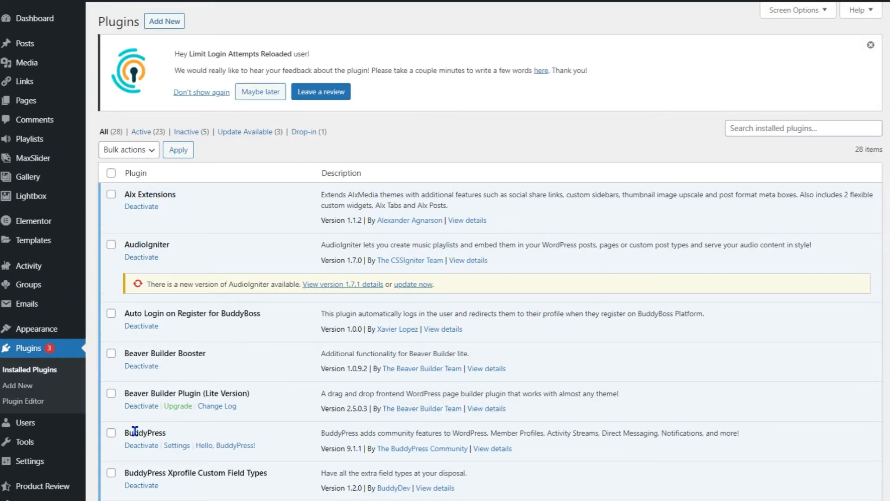
mouse_move(32, 422)
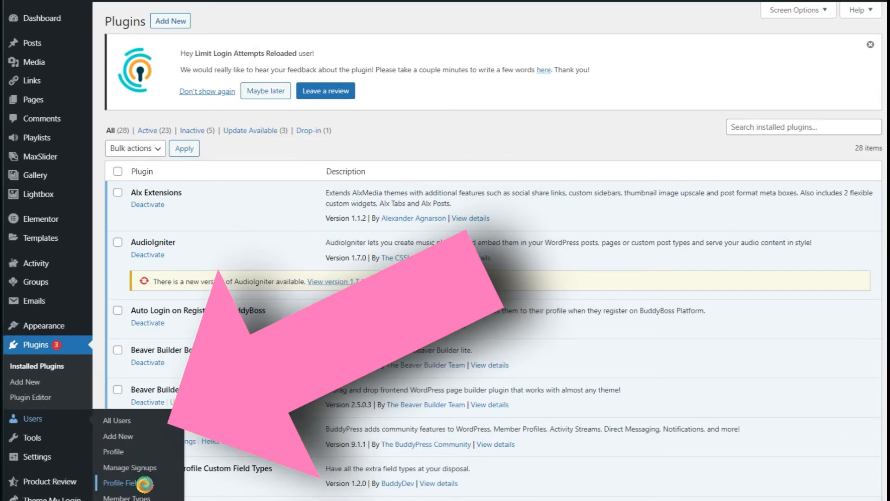
left_click(144, 483)
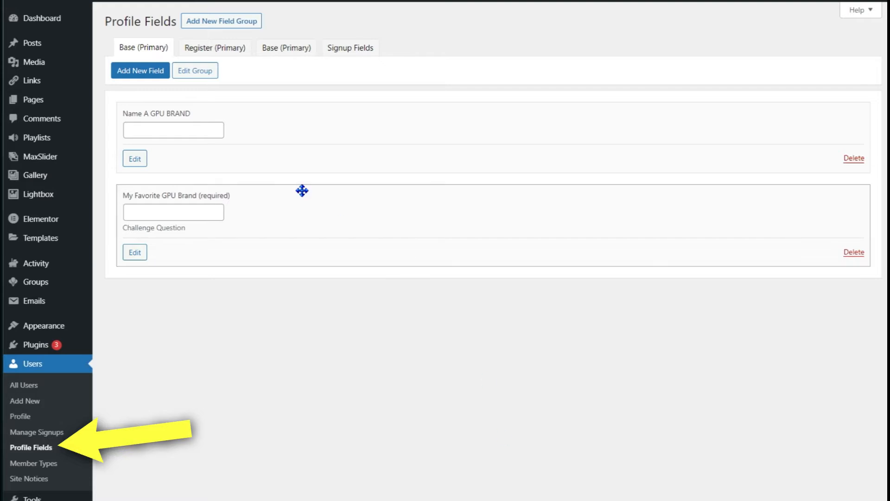
Step: Look through the Register, second Base and Signup Fields groups, then start a new field in the first Base (Primary) group
left_click(208, 48)
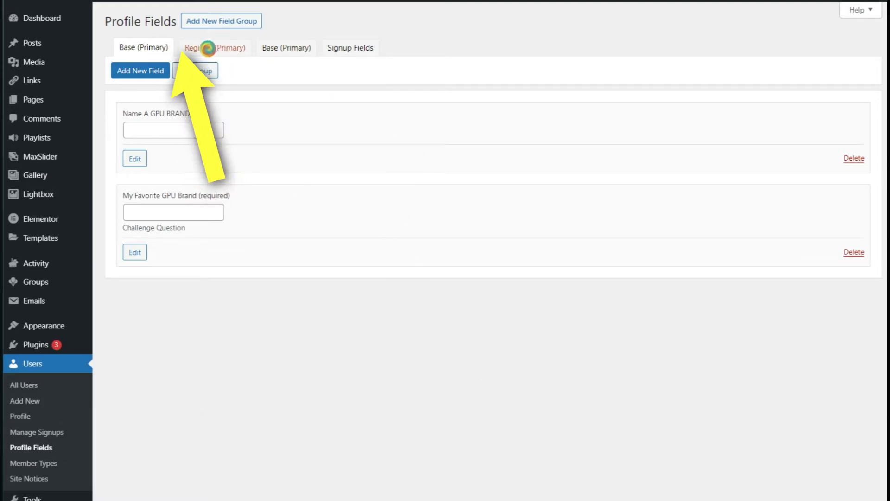
left_click(297, 47)
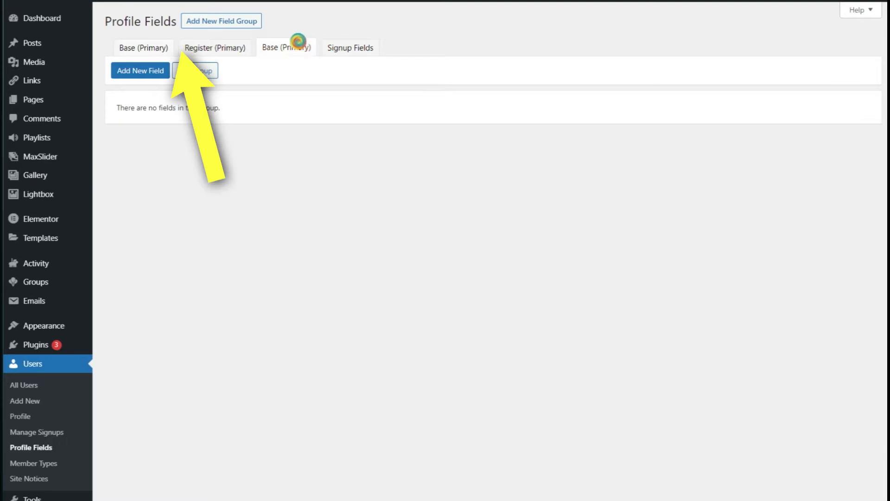
left_click(367, 48)
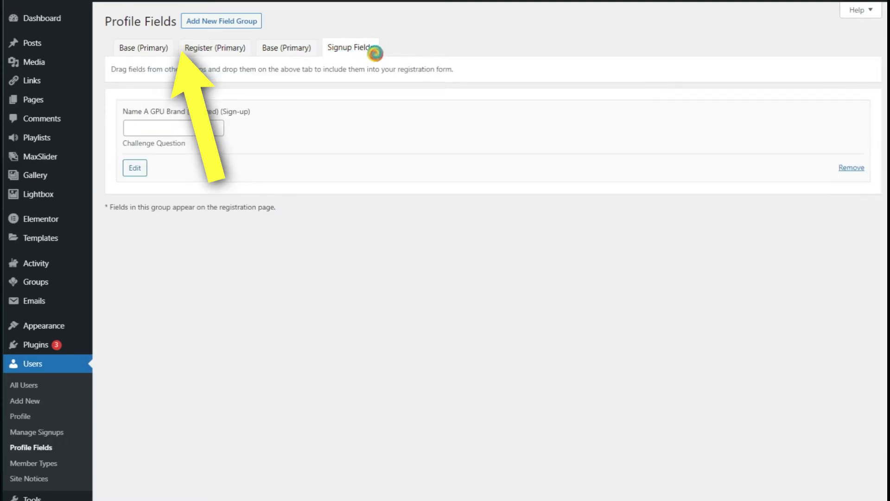
left_click(212, 48)
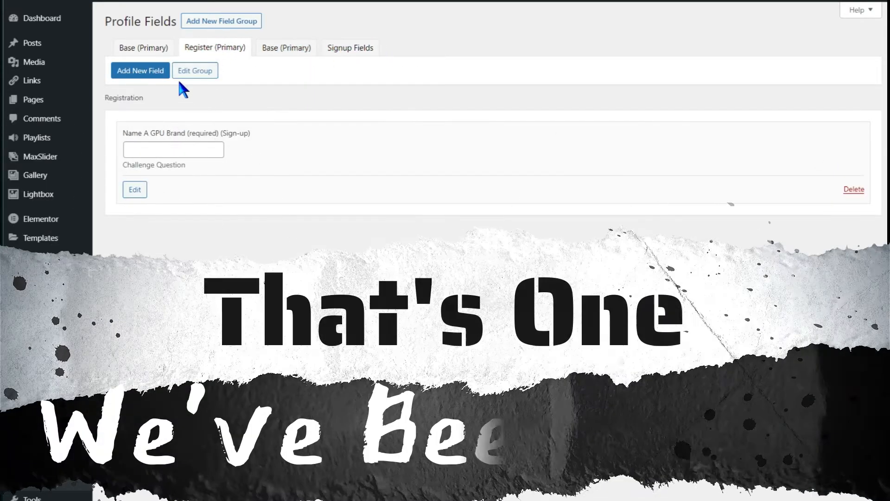
left_click(141, 51)
left_click(156, 78)
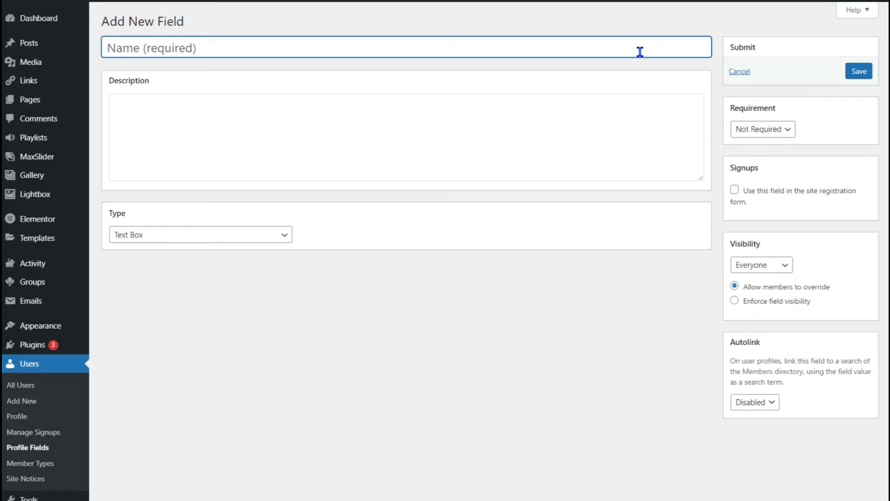
Step: Name the new profile field "Name A Wizard From Lord Of The Rings"
type("Name ")
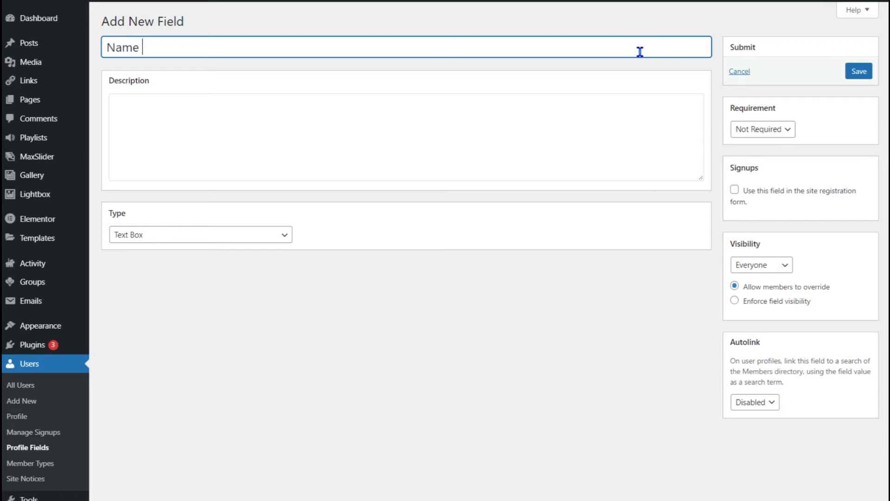
type("A Wizard From Lor")
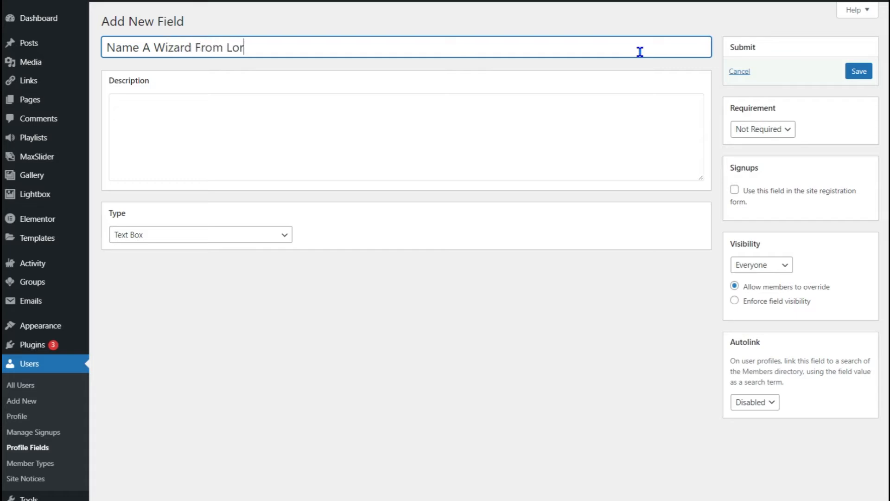
type("d Of The Rings")
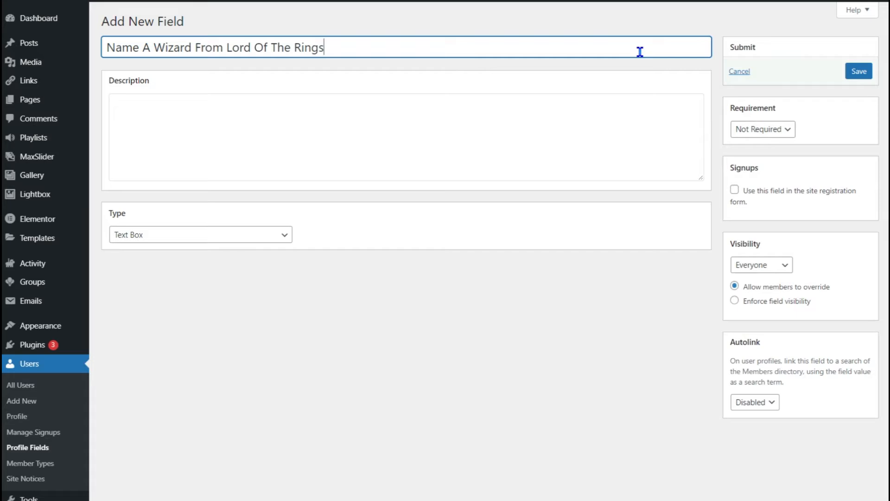
left_click(377, 145)
triple_click(344, 43)
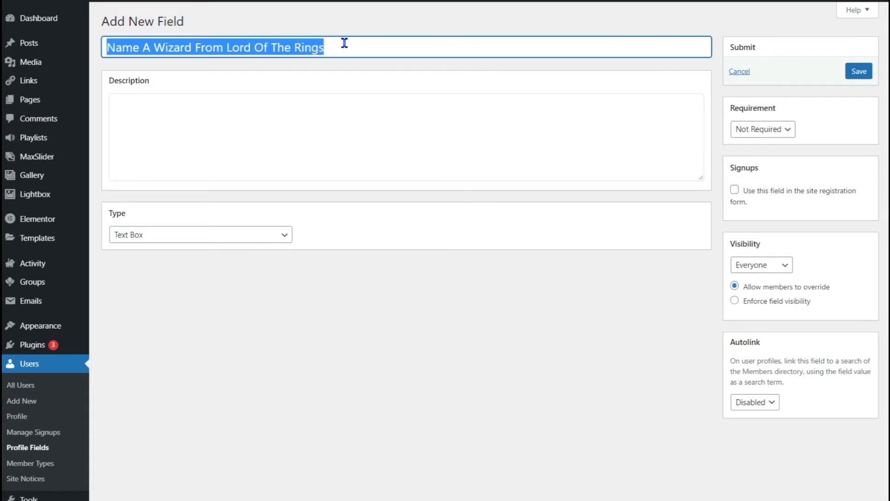
left_click(324, 152)
Step: Make the field a Token type that ignores letter case when matching, with "gandolph," in its allowed tokens
left_click(246, 235)
scroll(238, 285, "up", 1)
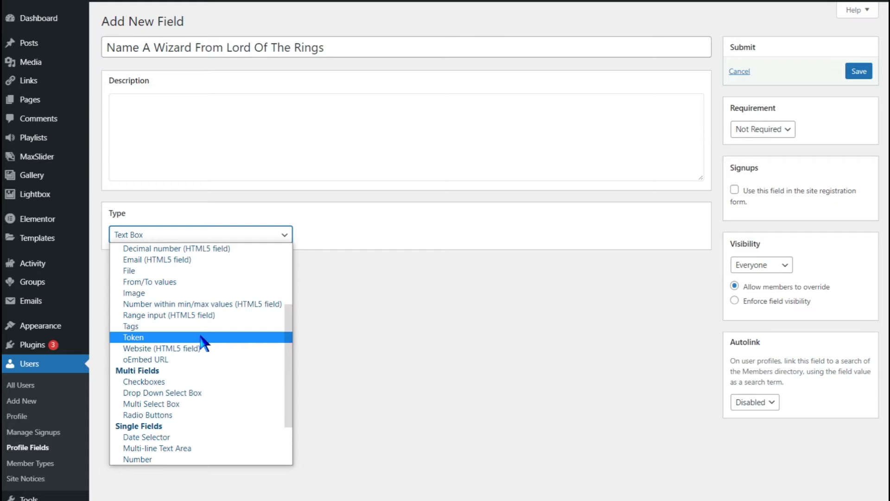
left_click(169, 336)
left_click(193, 290)
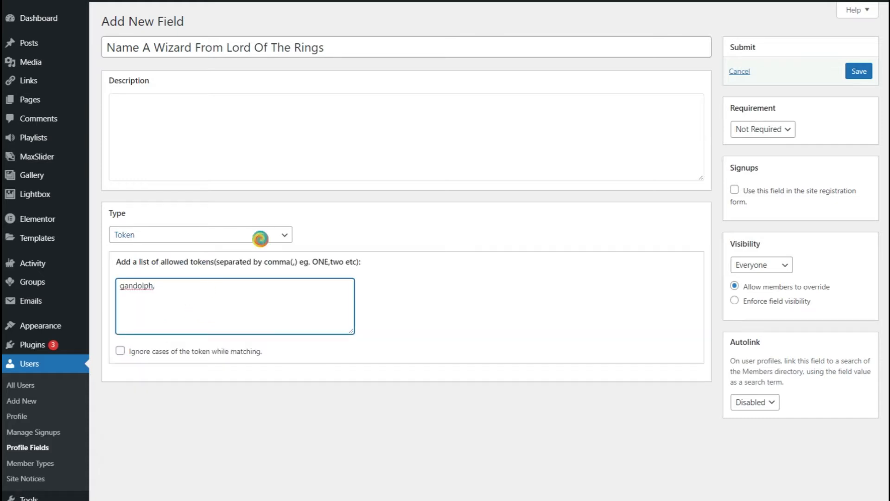
left_click(153, 351)
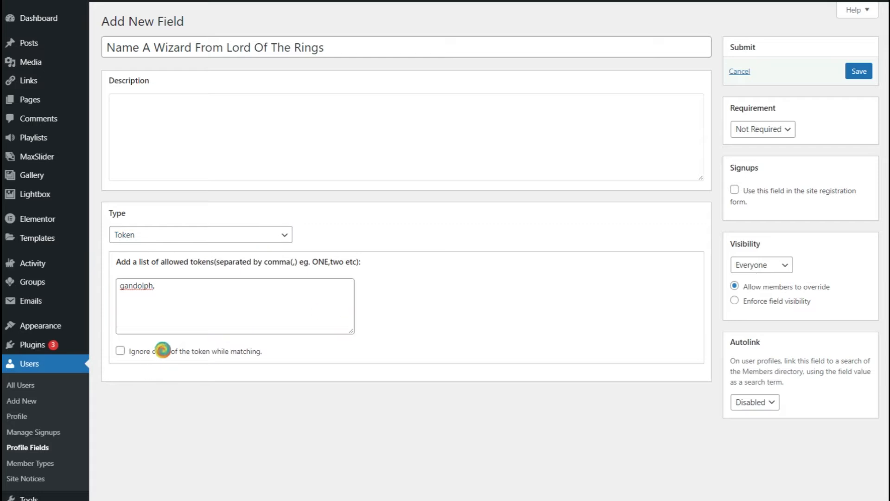
left_click(131, 302)
double_click(148, 285)
left_click(189, 288)
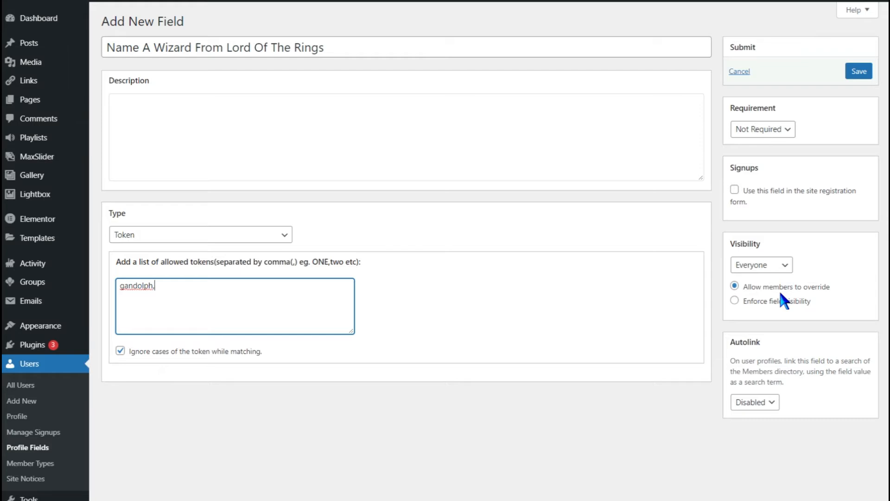
Step: Replace the new field's name with "Name A CPU Brand"
left_click(279, 144)
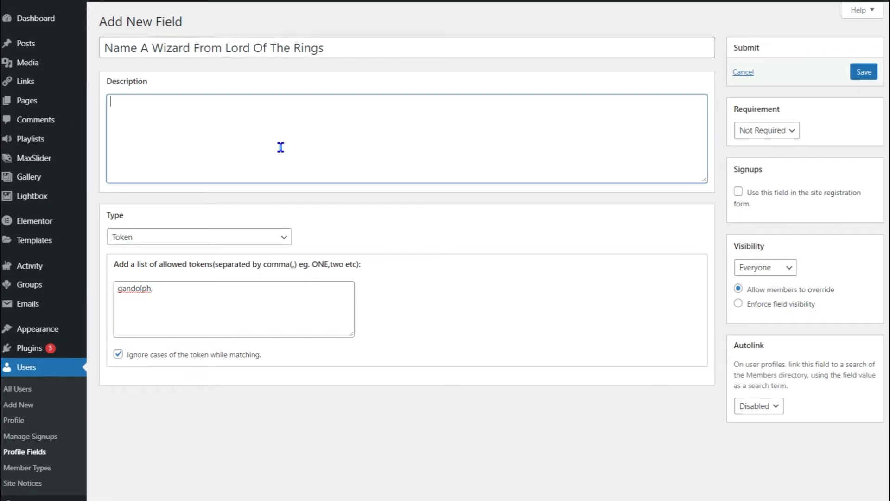
triple_click(236, 43)
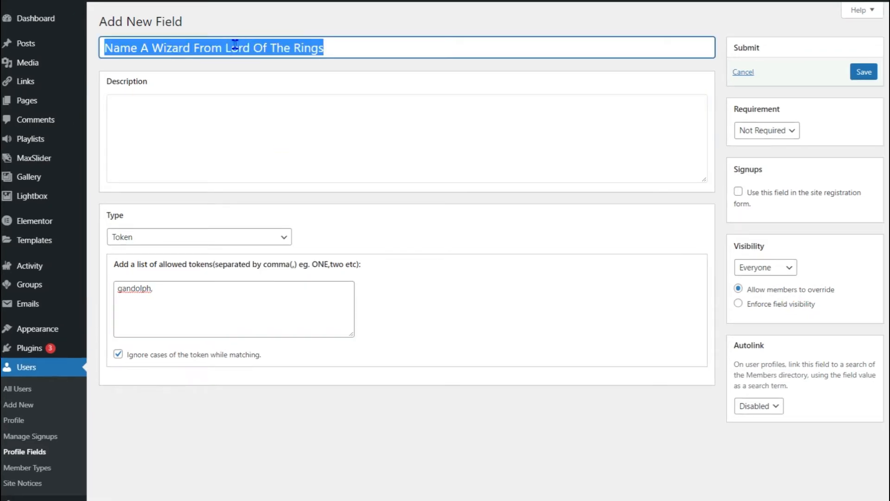
type("Name a")
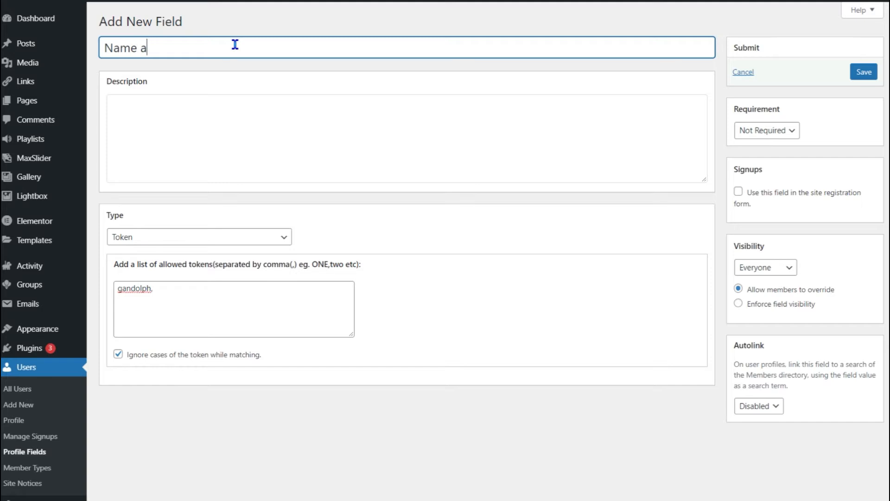
key("BackSpace")
key("BackSpace")
type("A Cpu")
key("BackSpace")
key("BackSpace")
type("PU BRand")
key("BackSpace")
key("BackSpace")
type("and")
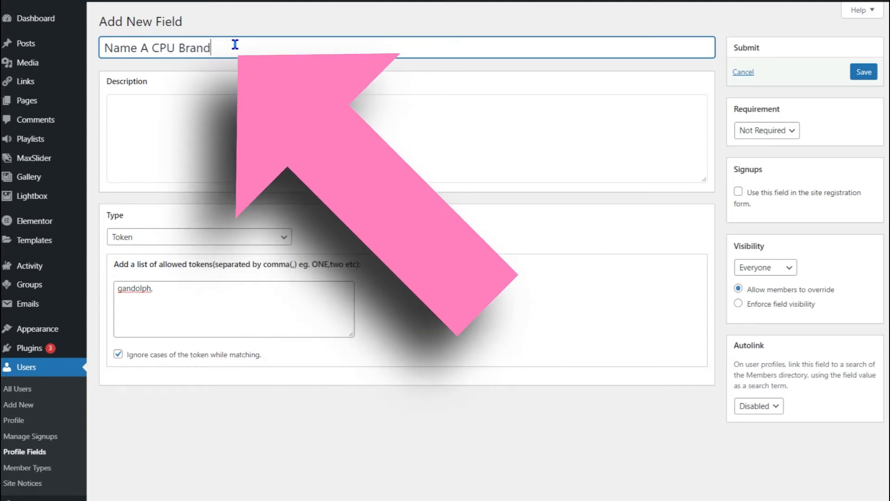
Step: Enter "Challenge Questions" as the field description and reword the field name to "Name Your Favorite CPU Brand"
left_click(286, 117)
type("Challenge Questions")
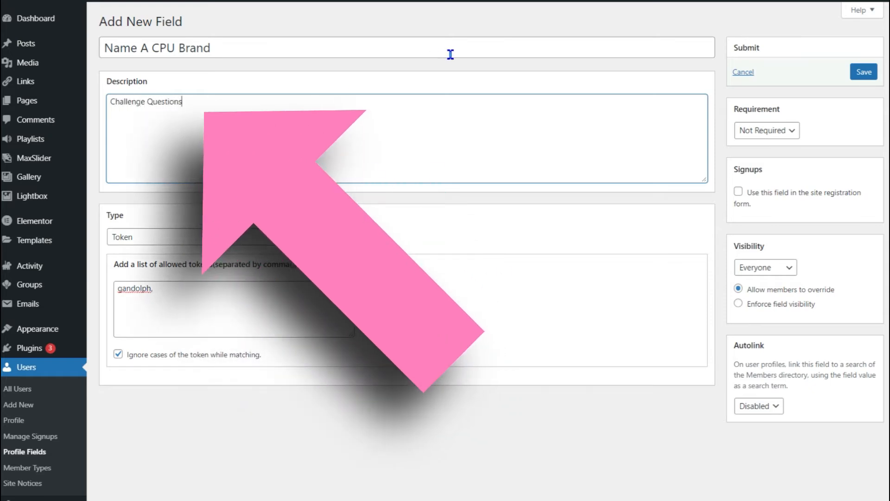
left_click(142, 49)
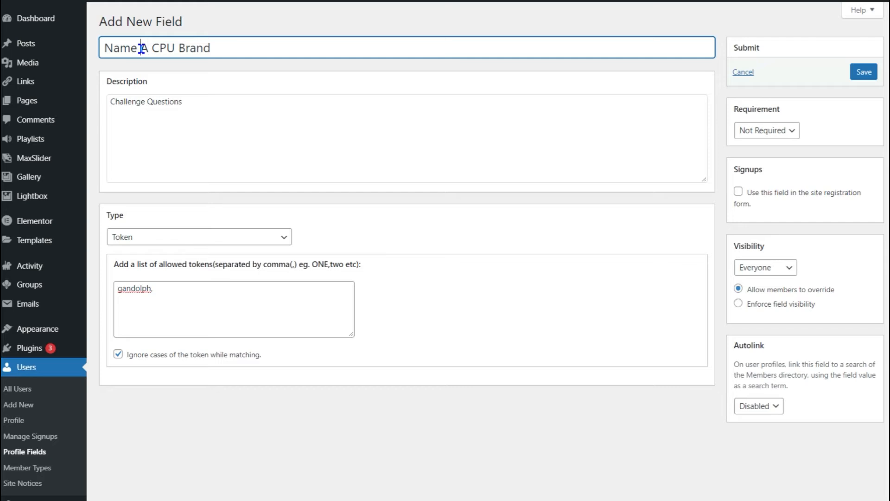
type("Your Favorite")
key("Delete")
key("Delete")
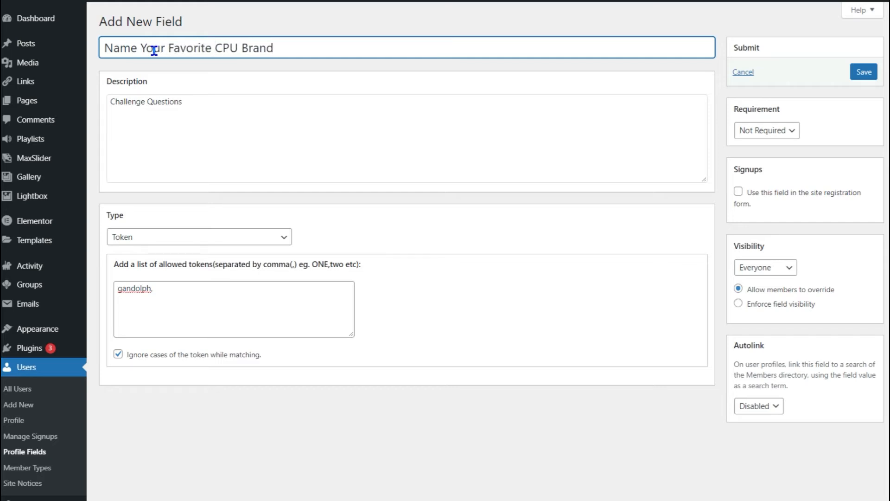
Step: Replace the allowed tokens with "intel,amd,arm,qualcomm,samsung"
left_click(306, 281)
key("ctrl+a")
type("intel,amd,")
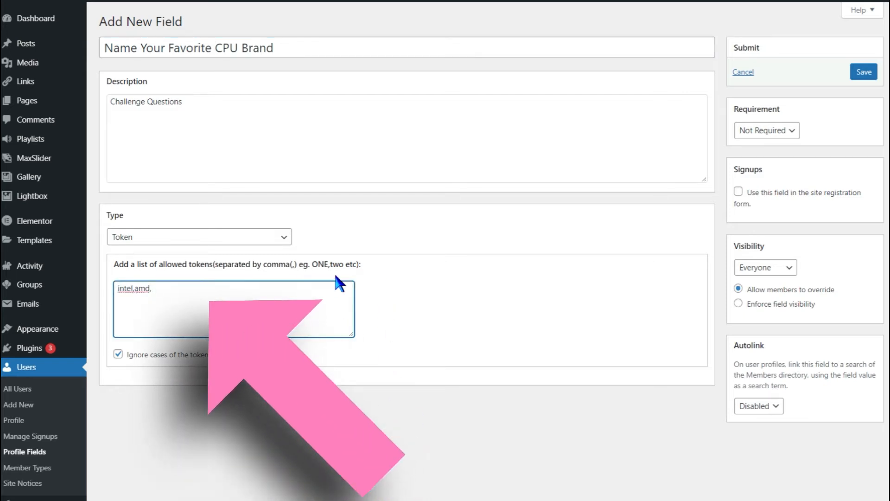
type("arm,qualcomm")
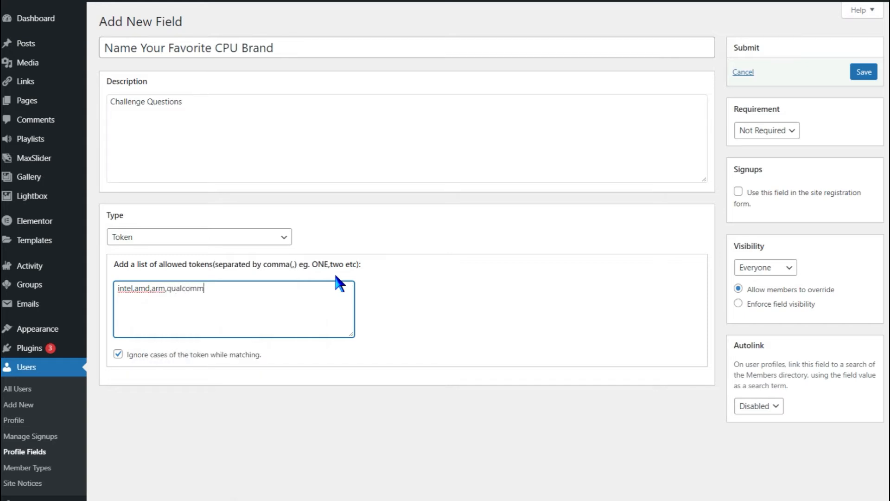
type(",samsung,")
key("BackSpace")
Step: Set the new profile field's requirement to Required
left_click(788, 131)
left_click(770, 156)
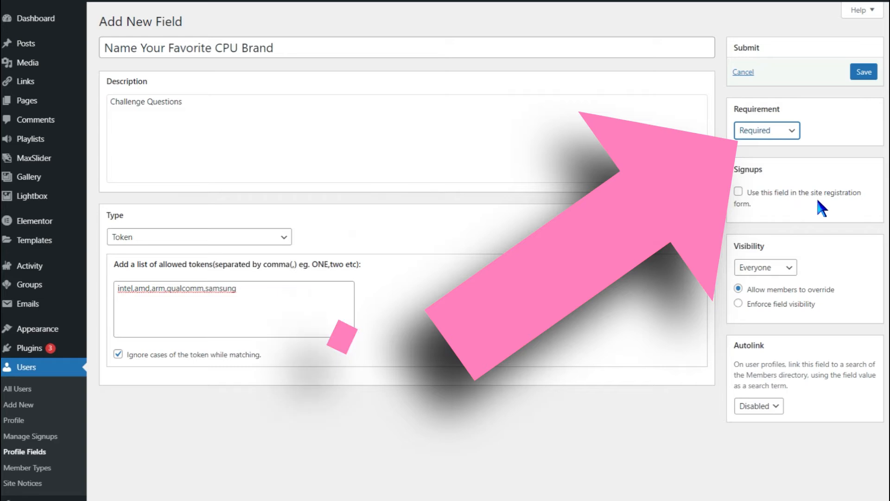
Step: Enable the option to use the new field in the site registration form
left_click(779, 193)
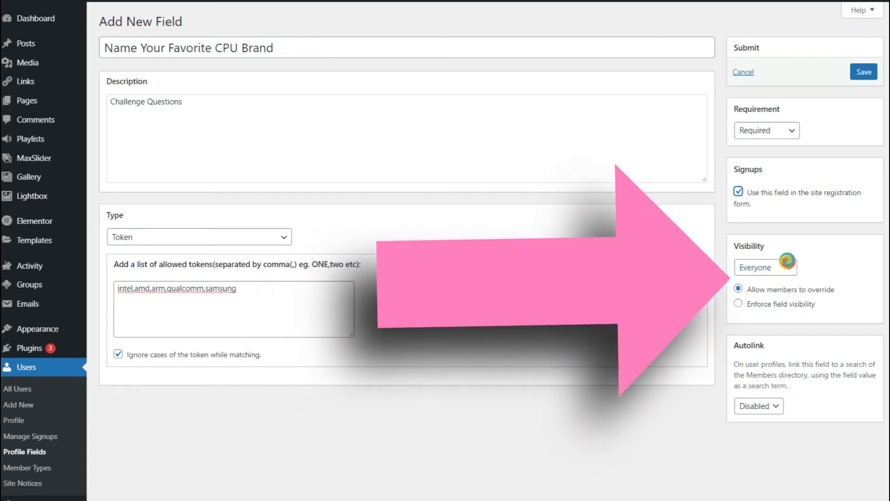
left_click(784, 285)
left_click(319, 294)
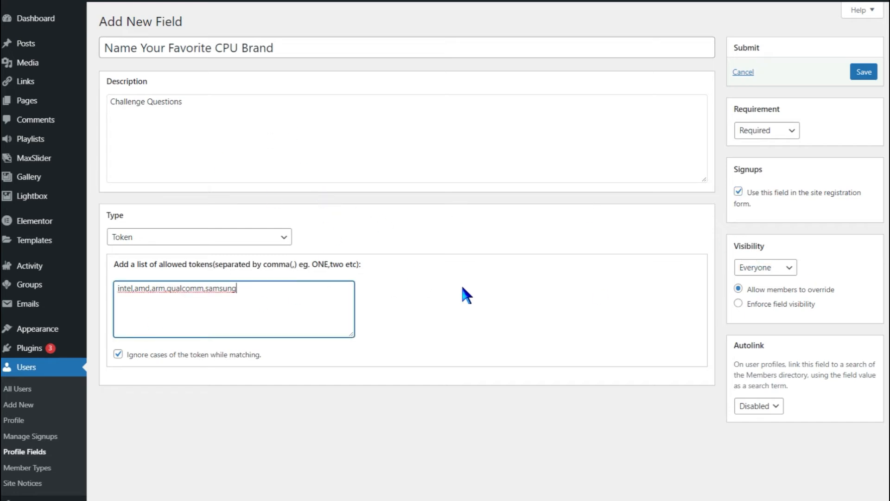
Step: Try the Only Me, All Members and My Friends visibility options for the field, and return its visibility to Everyone
left_click(770, 265)
left_click(769, 292)
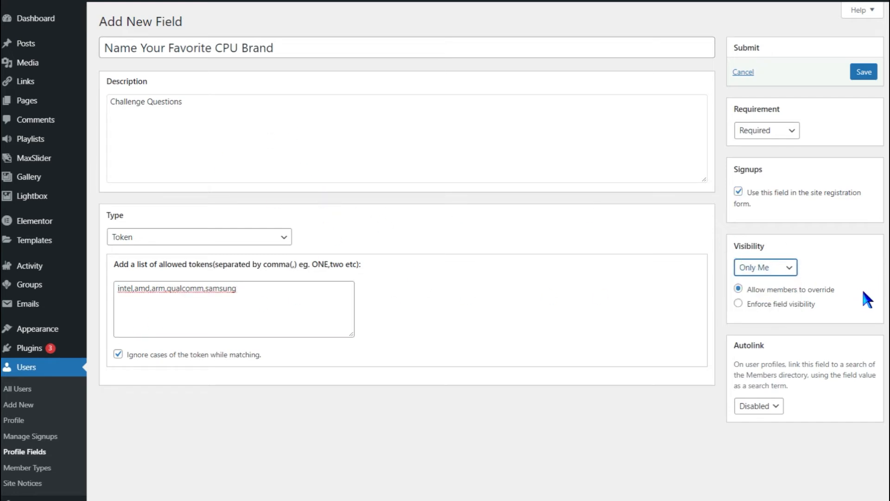
left_click(783, 266)
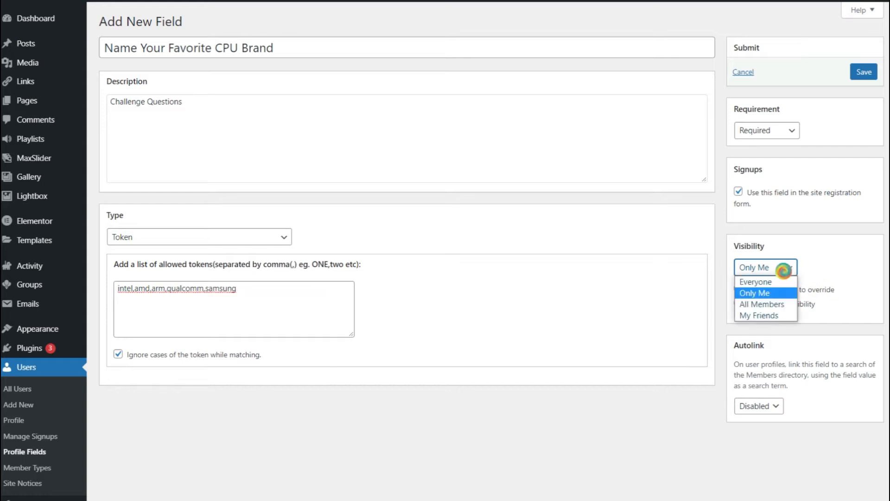
left_click(785, 307)
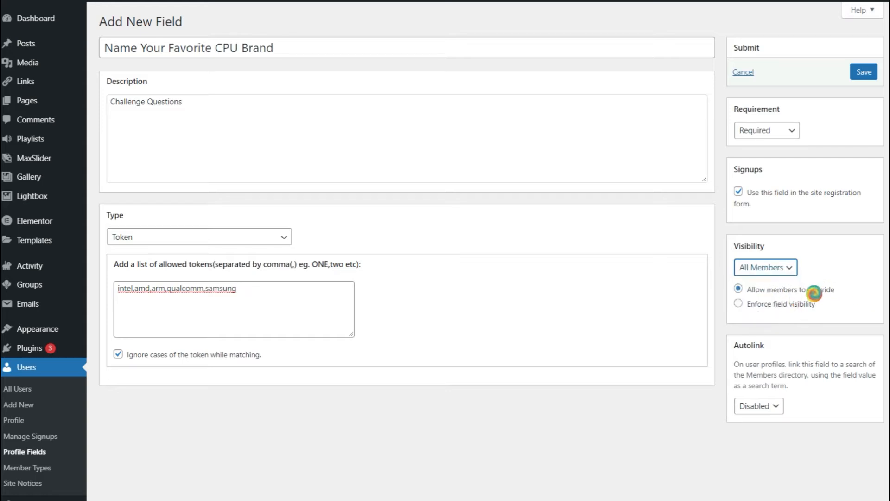
left_click(791, 269)
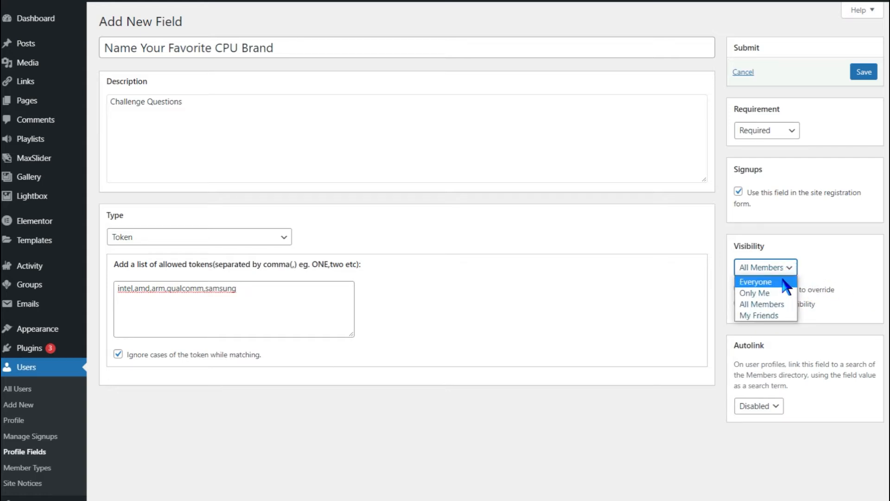
left_click(787, 316)
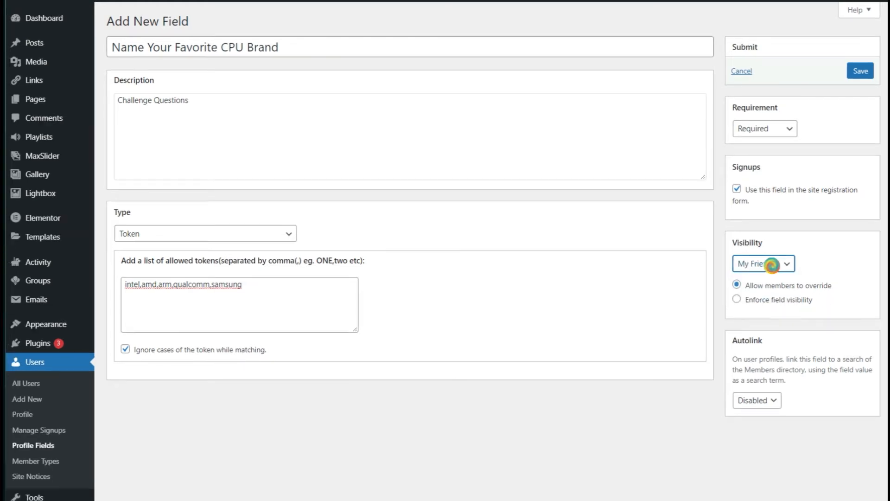
left_click(772, 264)
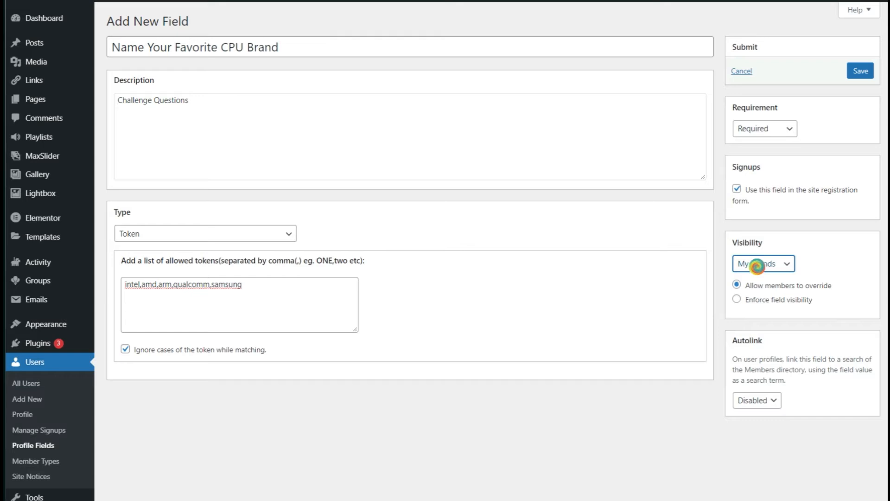
left_click(765, 276)
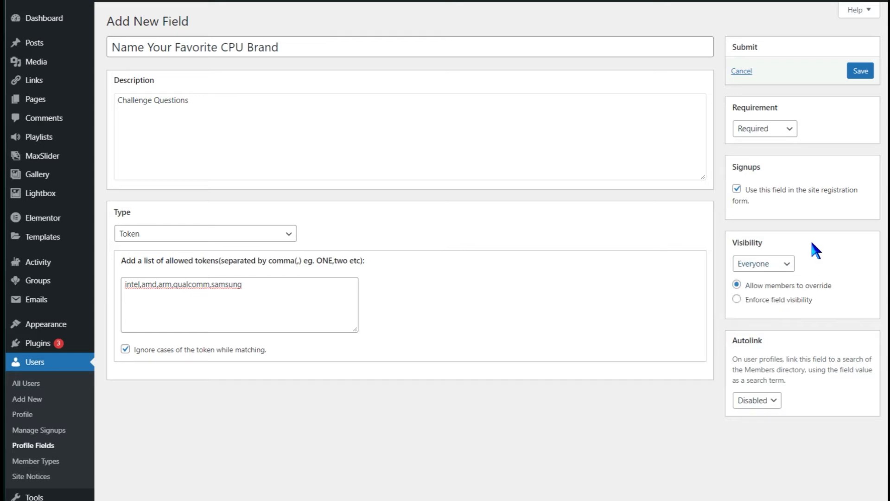
left_click(780, 284)
Step: Set the field's Autolink option to Enabled and save the new profile field
left_click(771, 403)
left_click(767, 398)
left_click(801, 379)
left_click(755, 400)
left_click(754, 413)
left_click(861, 71)
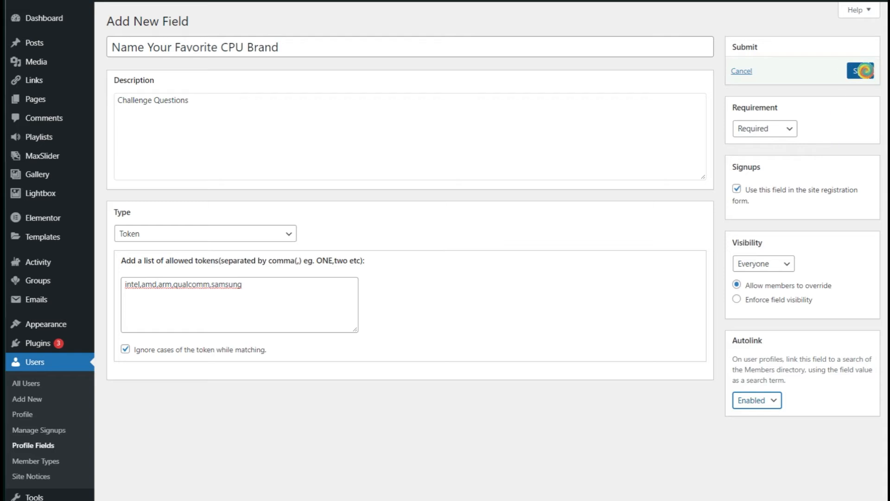
double_click(195, 43)
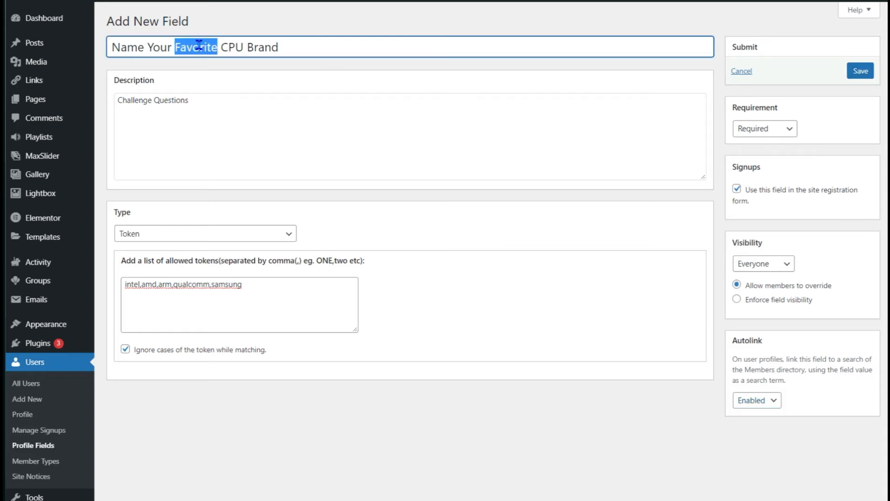
left_click(860, 71)
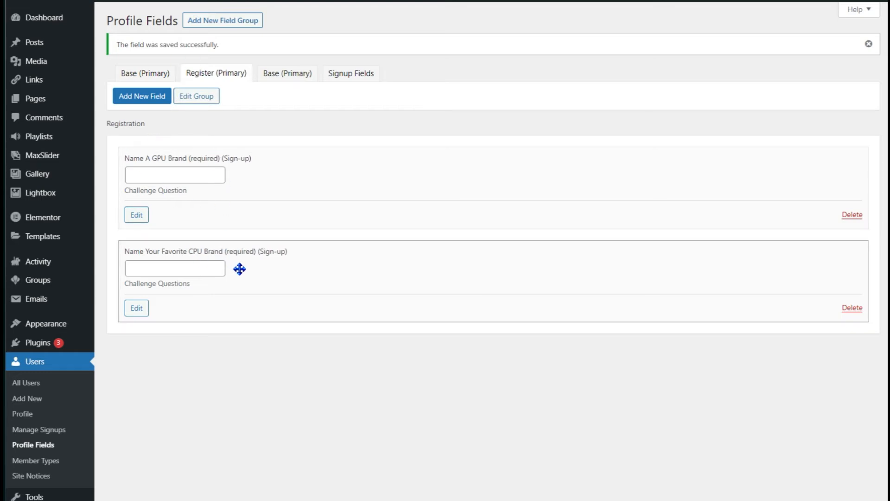
Step: Examine the profile fields listed in the Base, Register and Signup Fields groups
left_click(165, 69)
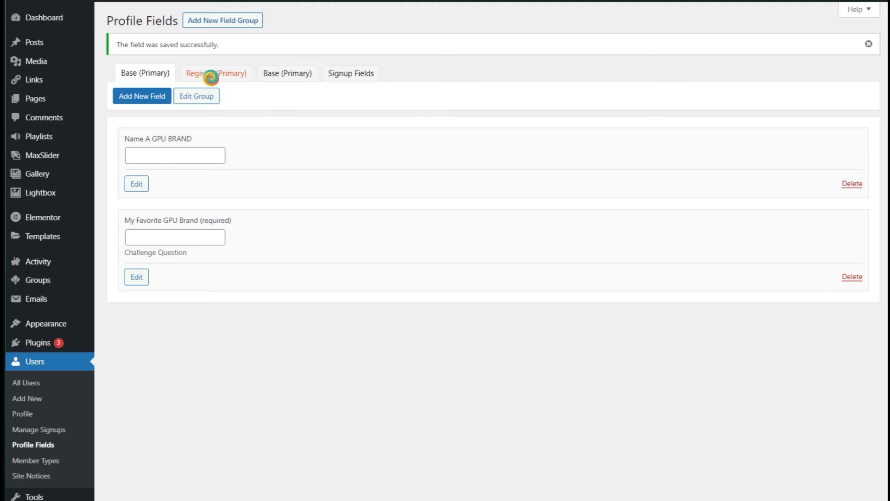
left_click(240, 73)
left_click(367, 75)
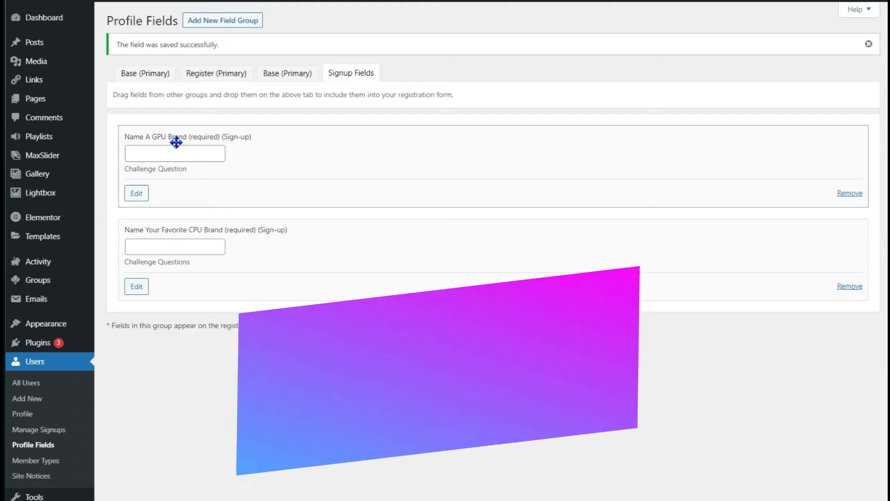
left_click(215, 72)
left_click(345, 72)
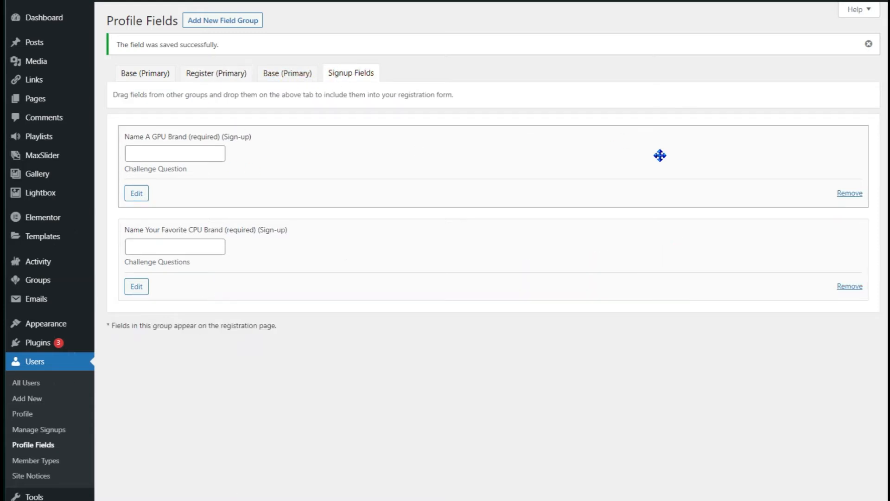
left_click(169, 73)
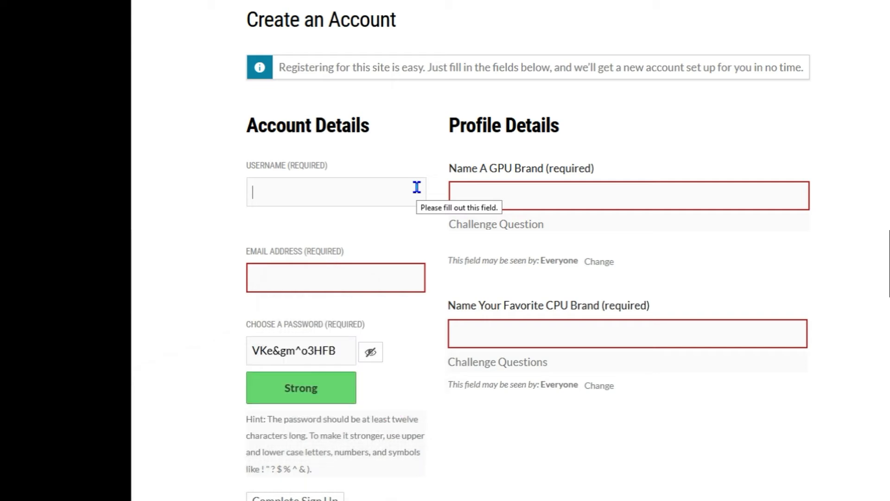
Step: Fill in the username, e-mail address and a new account password on the registration form
type("yourname")
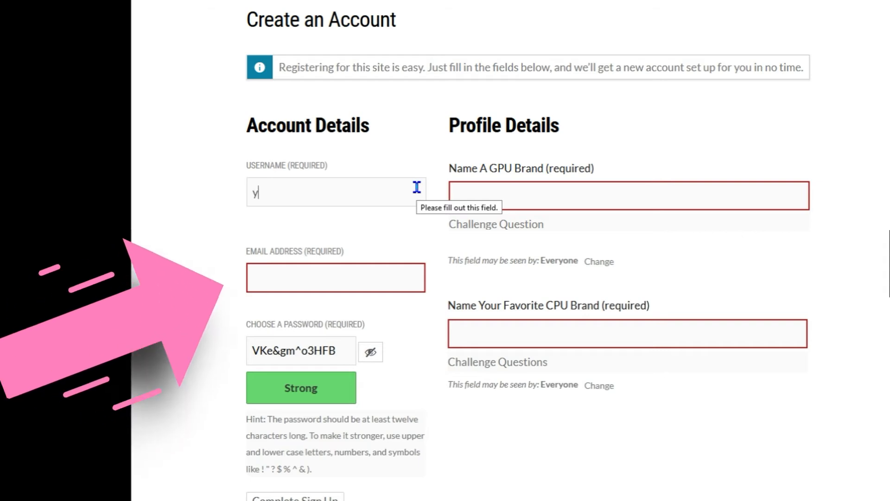
key("Tab")
type("yourname@whatever.com")
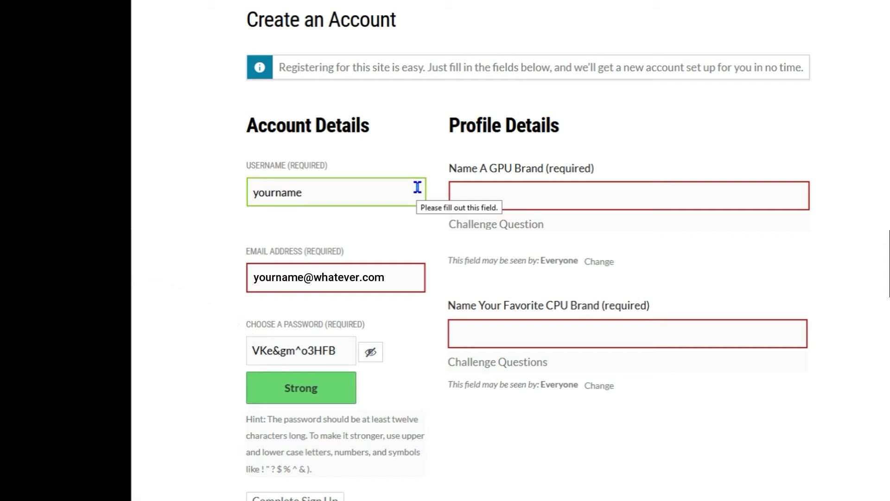
double_click(319, 358)
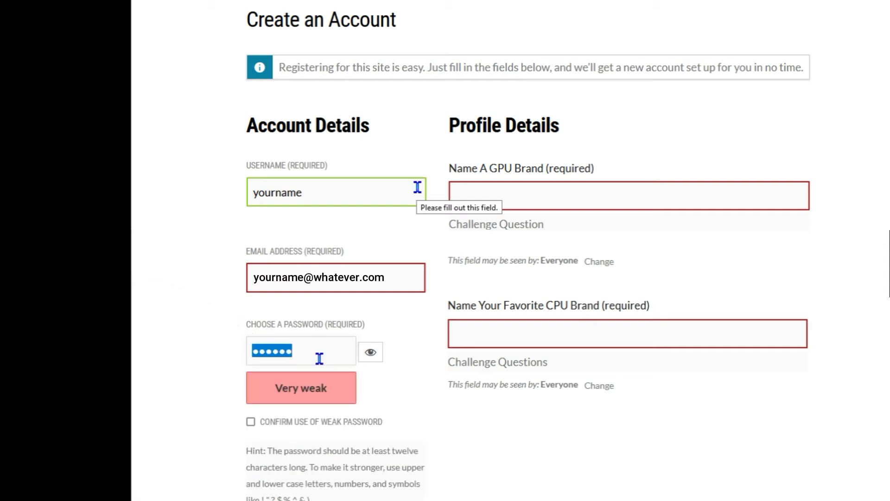
type("•••••••••••••")
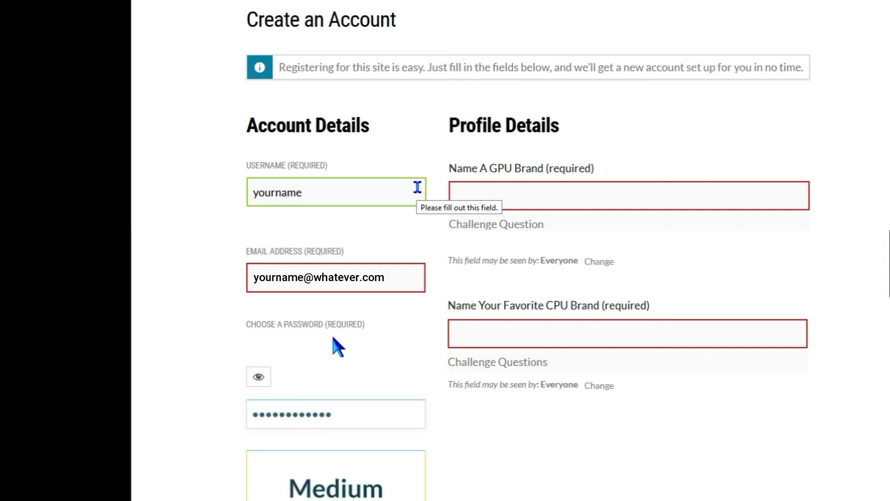
type("••")
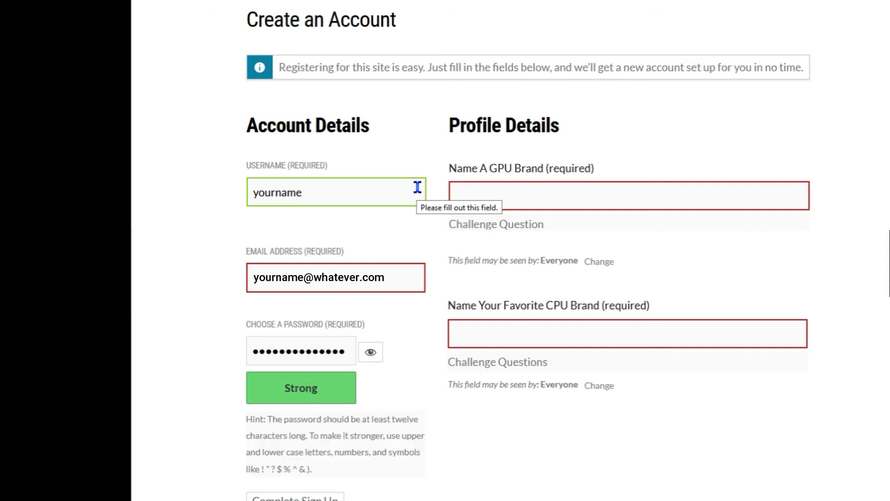
Step: Answer both the GPU brand and the CPU brand challenge questions with "amd"
left_click(469, 189)
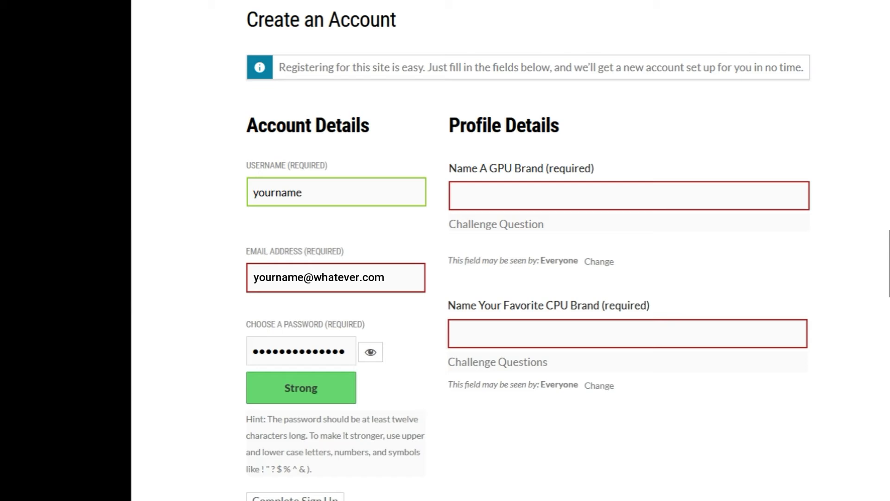
left_click(581, 193)
key("Tab")
type("amdamd")
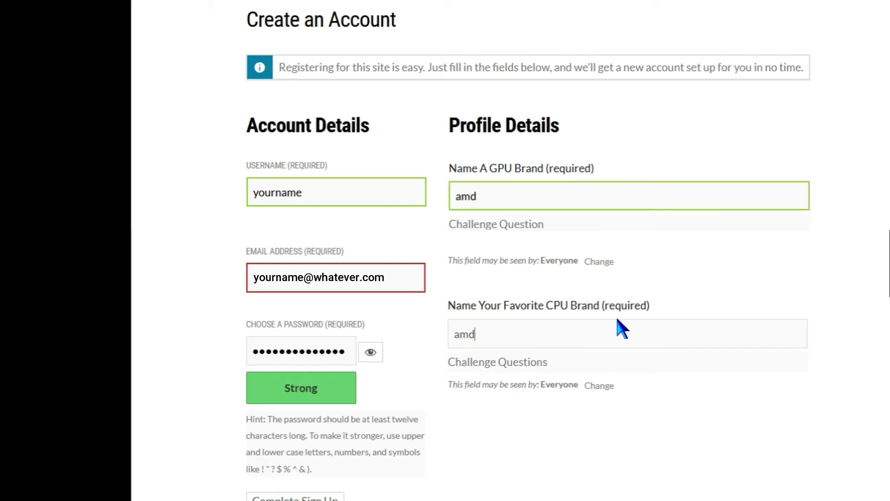
Step: Clear the CPU brand answer and try to complete the sign-up with that required question left empty
left_click(326, 498)
double_click(534, 334)
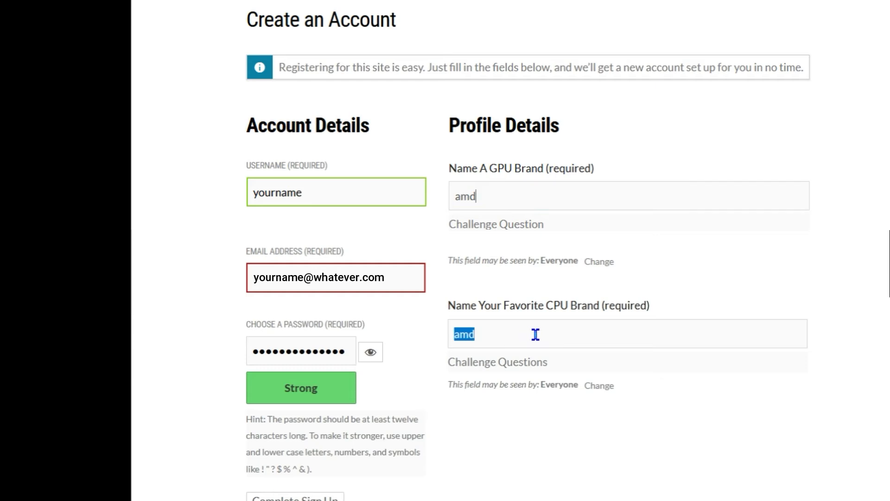
key("BackSpace")
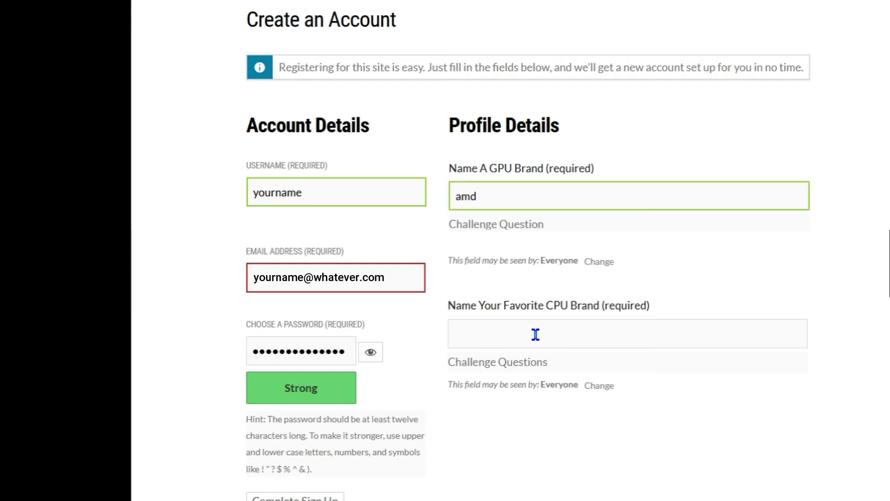
left_click(318, 495)
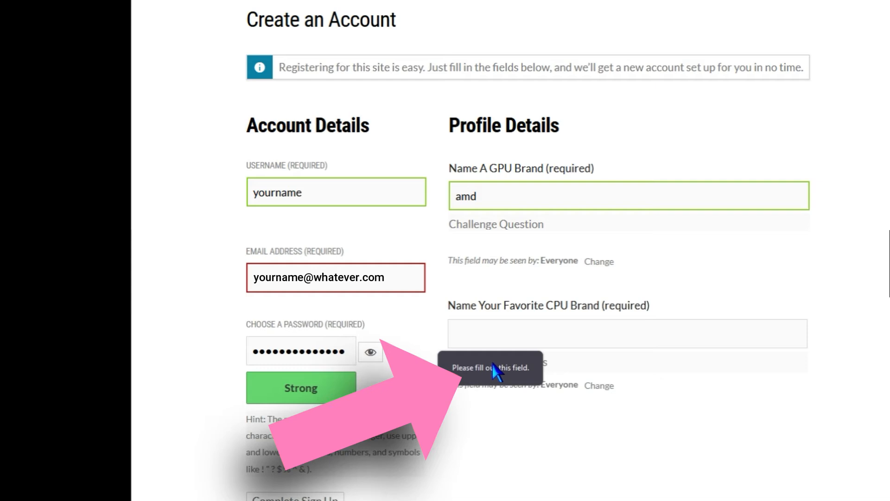
Step: Enter "ut" as the CPU brand answer and submit the sign-up to test an invalid token
double_click(520, 200)
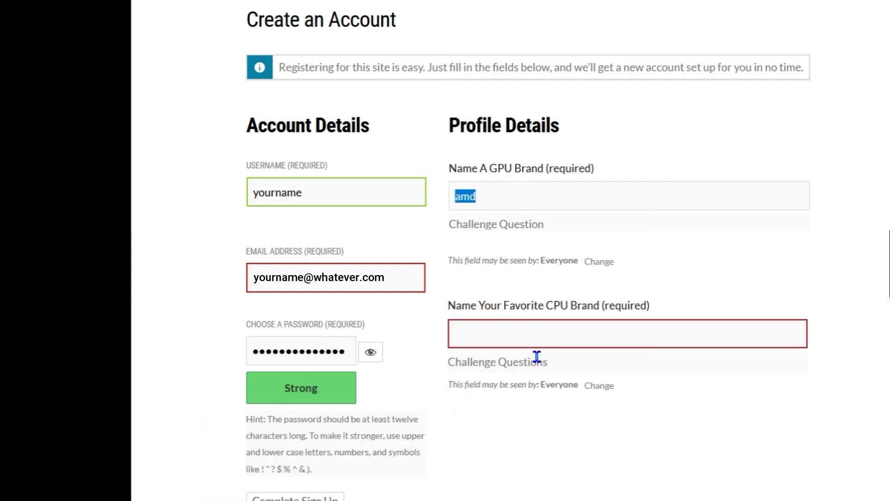
left_click(520, 337)
type("ut")
left_click(326, 495)
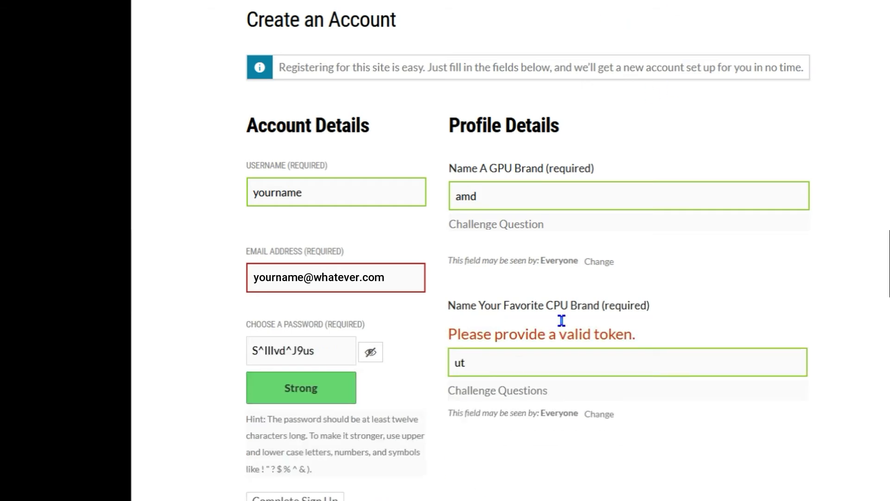
Step: Replace the rejected CPU brand answer with "amd"
triple_click(533, 336)
left_click(511, 371)
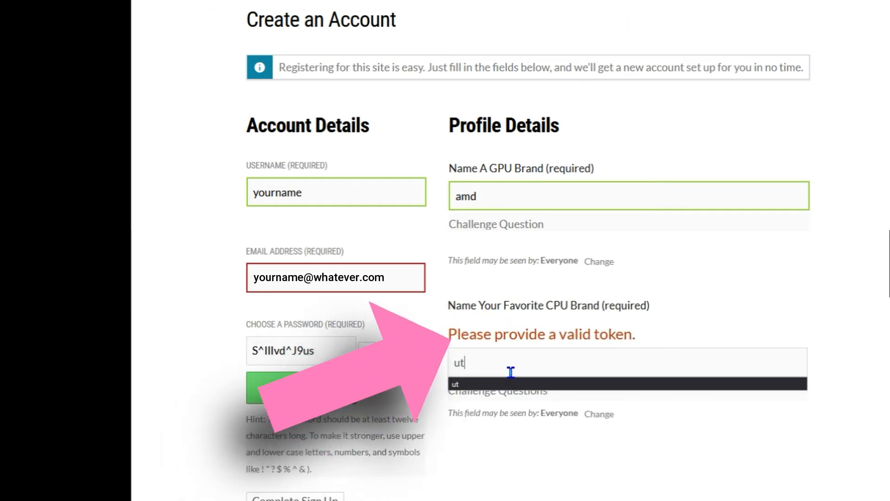
double_click(510, 371)
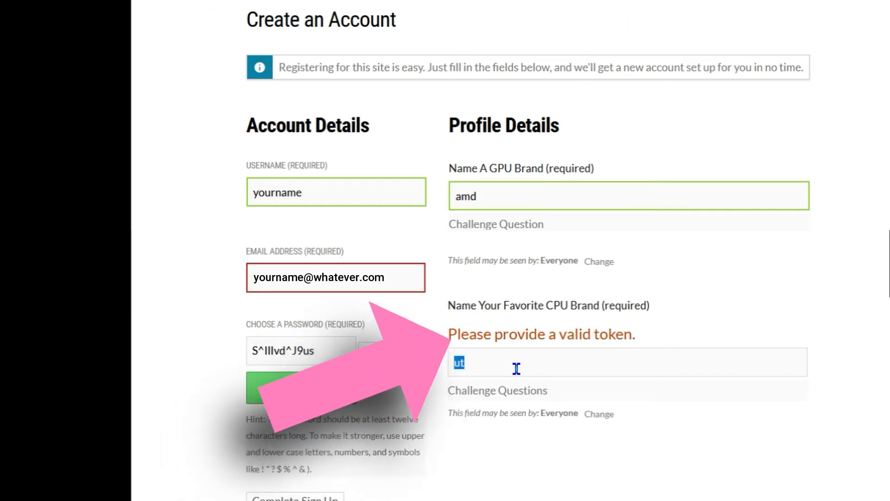
key("BackSpace")
type("amd")
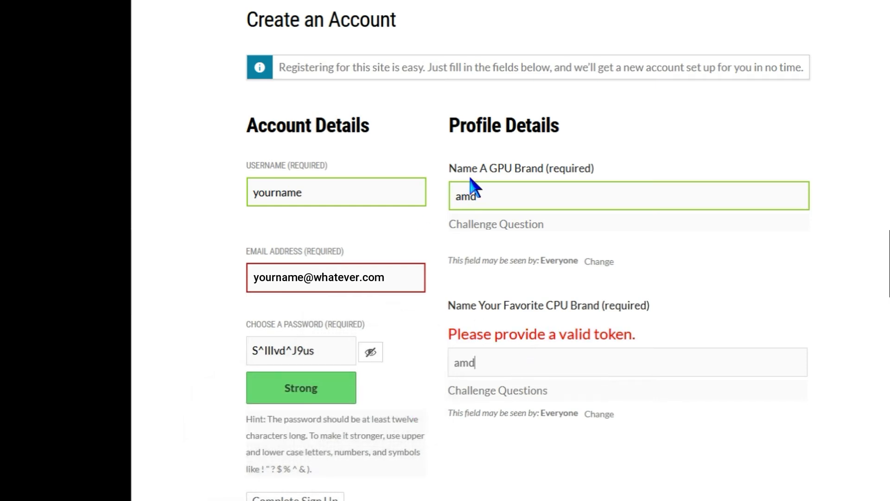
Step: Replace the GPU brand answer with "ut" and submit the sign-up to test that question's token check
double_click(465, 195)
type("ut")
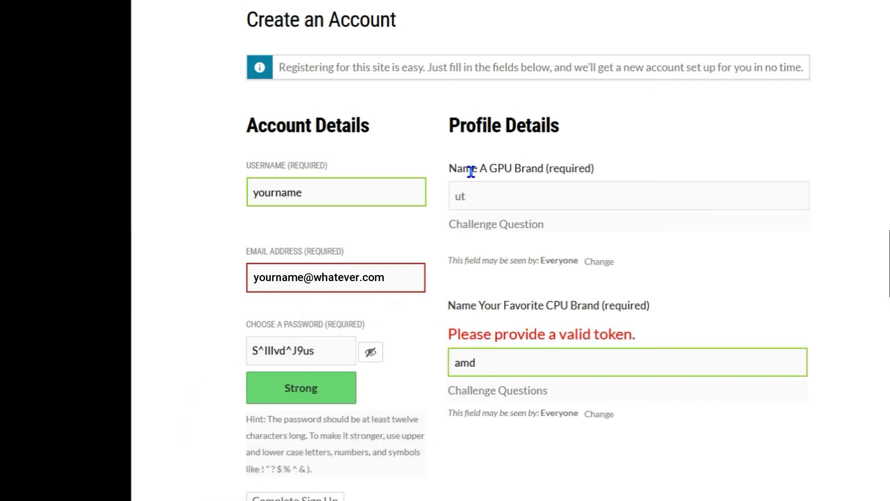
left_click(271, 498)
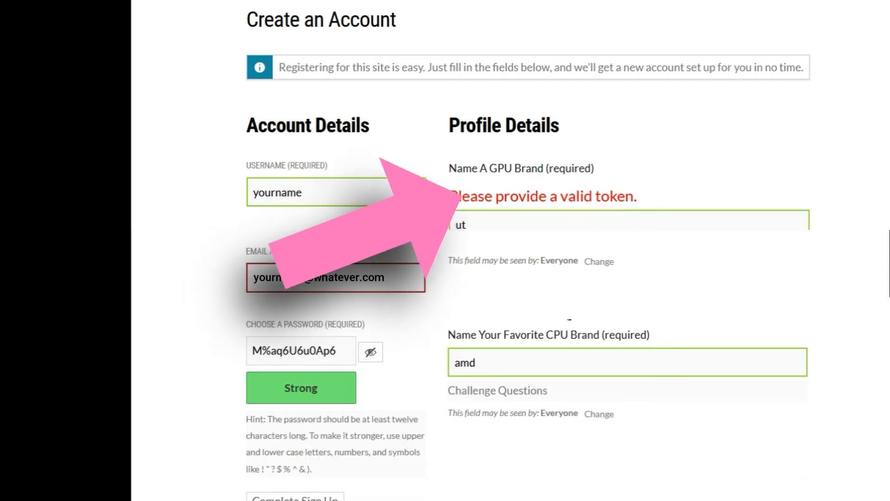
Step: Answer the GPU brand question with "amd" and the CPU brand question with "arm", and complete the sign-up
type("amd")
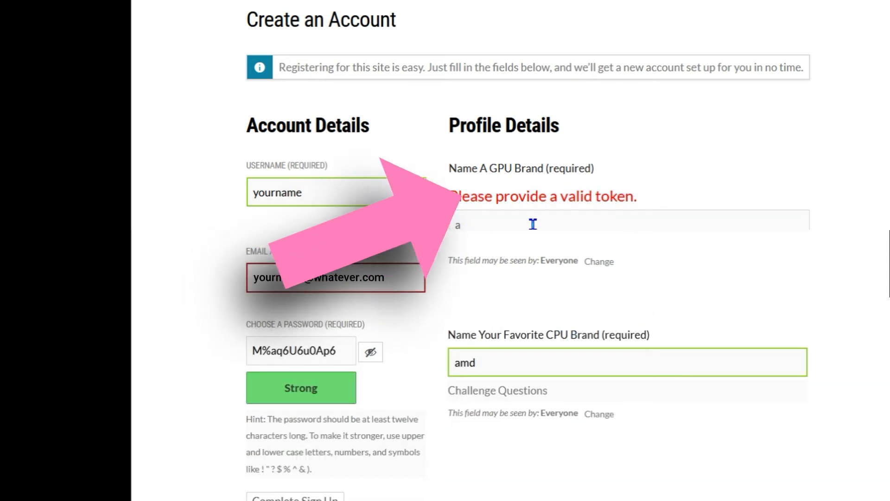
double_click(574, 359)
type("sa")
key("BackSpace")
key("BackSpace")
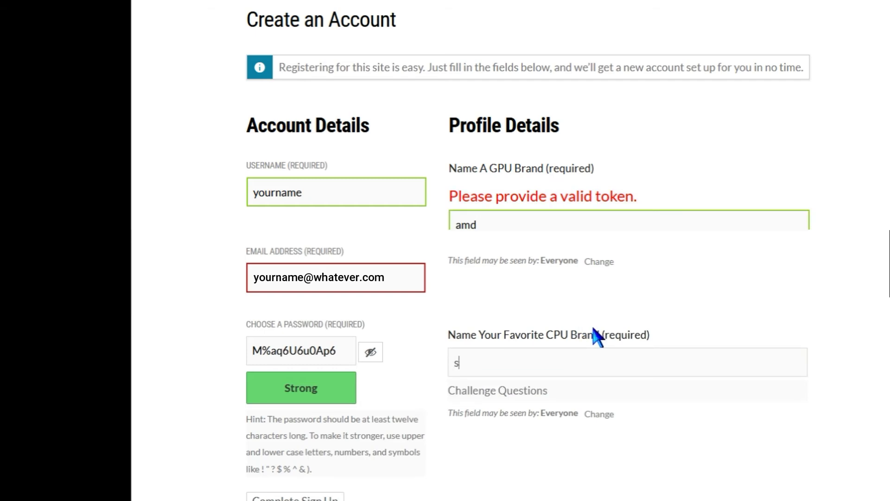
type("arm")
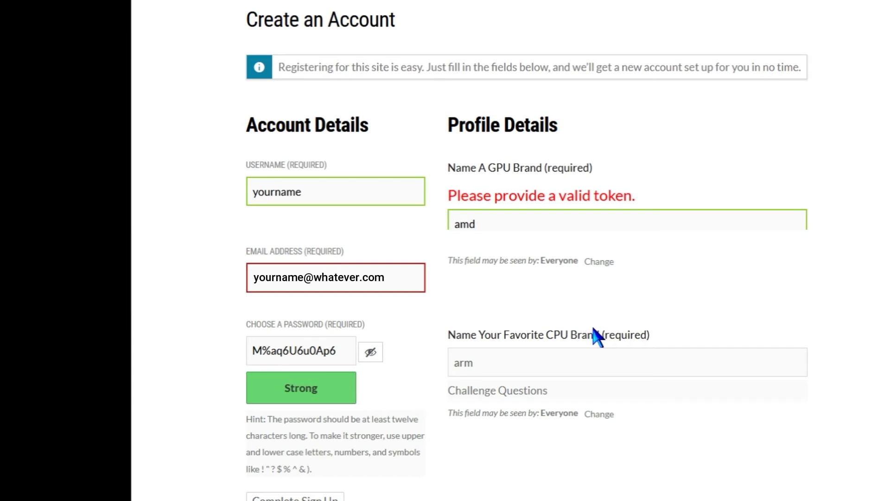
left_click(325, 485)
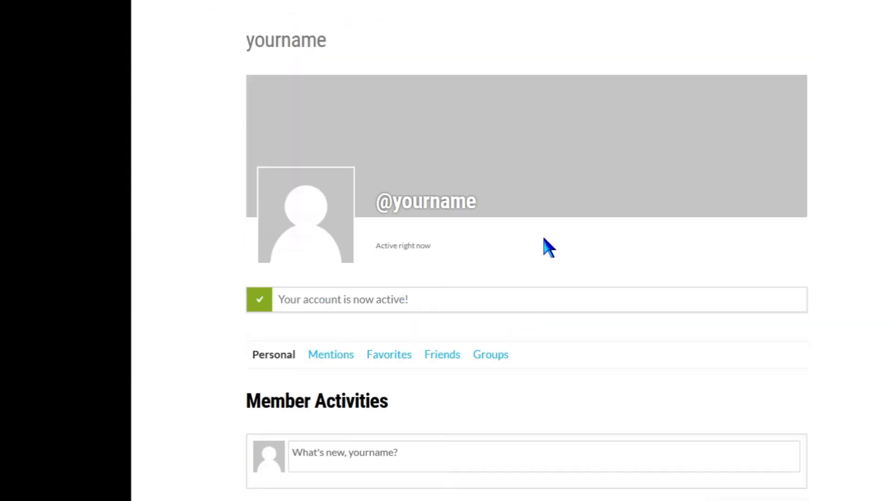
Step: Check the account activation notice on the new member's activity page
double_click(341, 297)
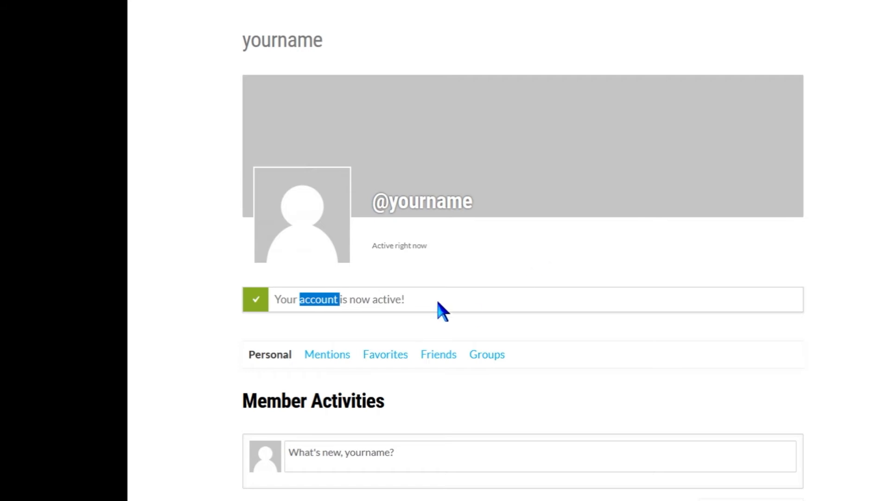
triple_click(416, 305)
double_click(416, 305)
triple_click(416, 306)
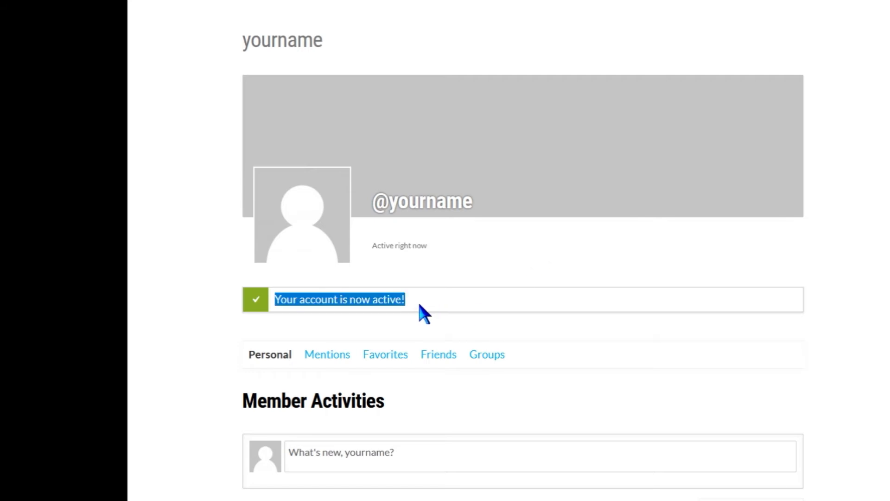
left_click(458, 302)
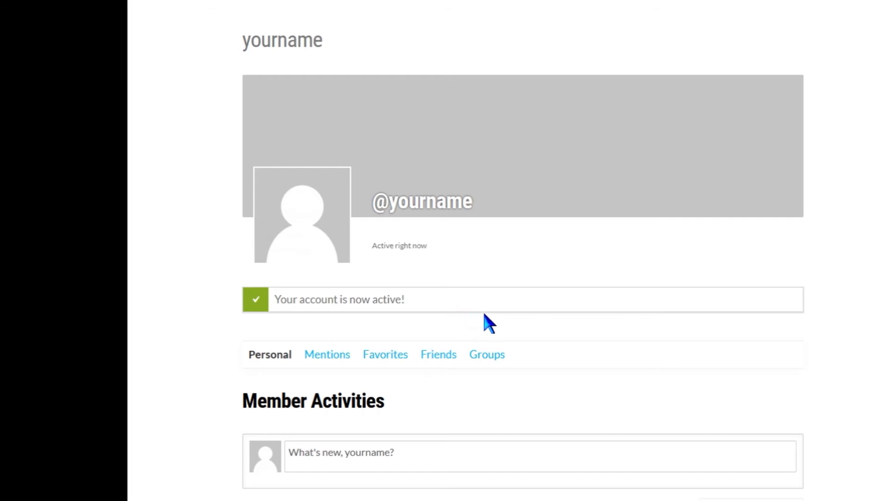
triple_click(532, 350)
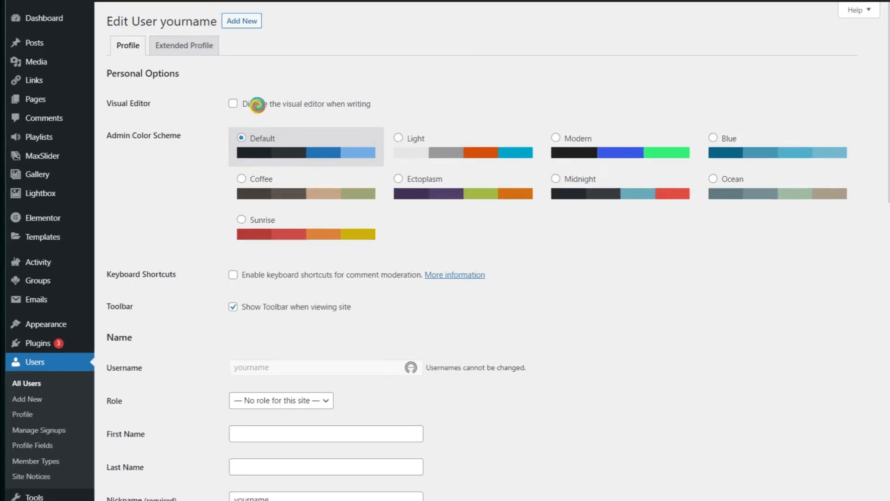
Step: Review the new member's extended profile answers in the admin area, and view the Register group under Profile Fields
left_click(195, 49)
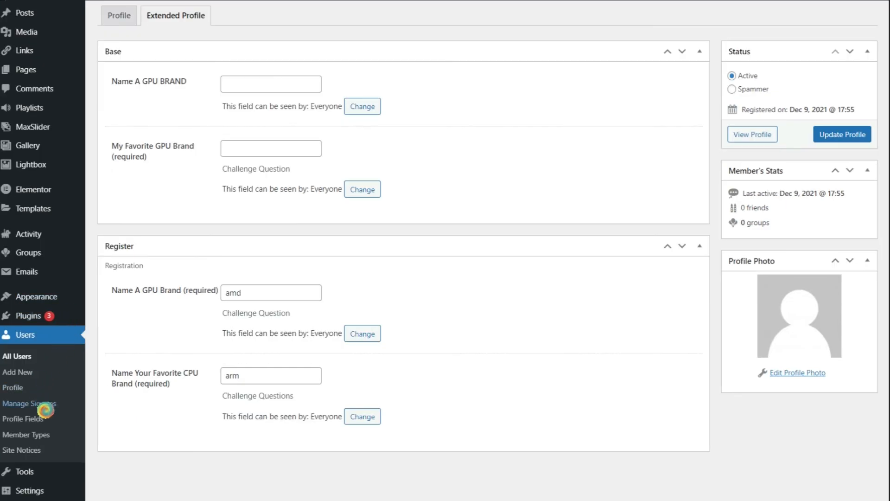
left_click(44, 417)
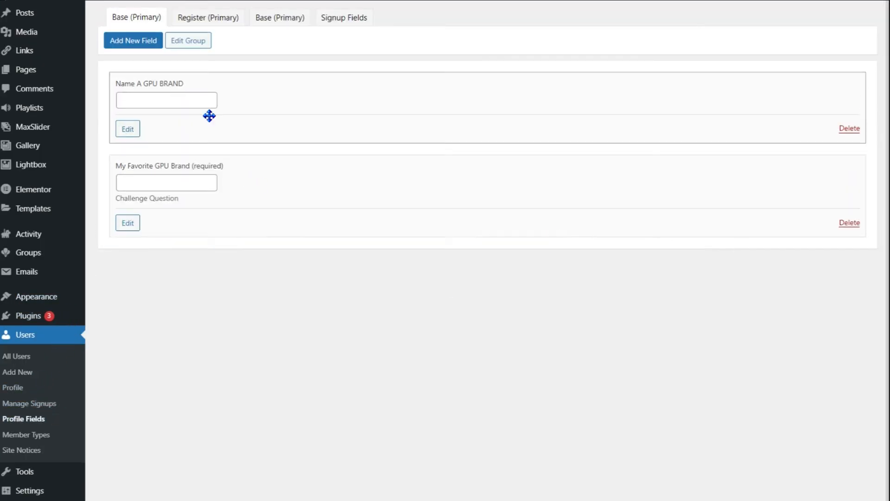
left_click(210, 17)
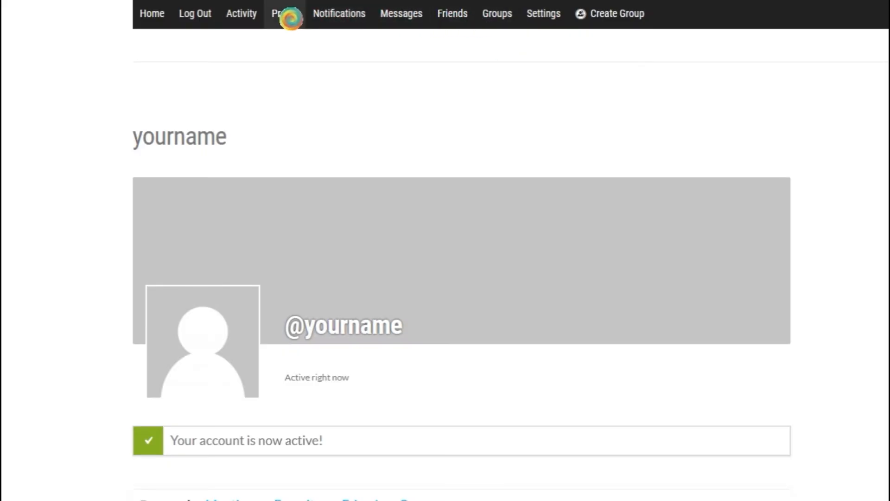
Step: View the new member's public profile and examine the GPU and CPU brand answers in its Register section
left_click(289, 17)
scroll(443, 149, "down", 5)
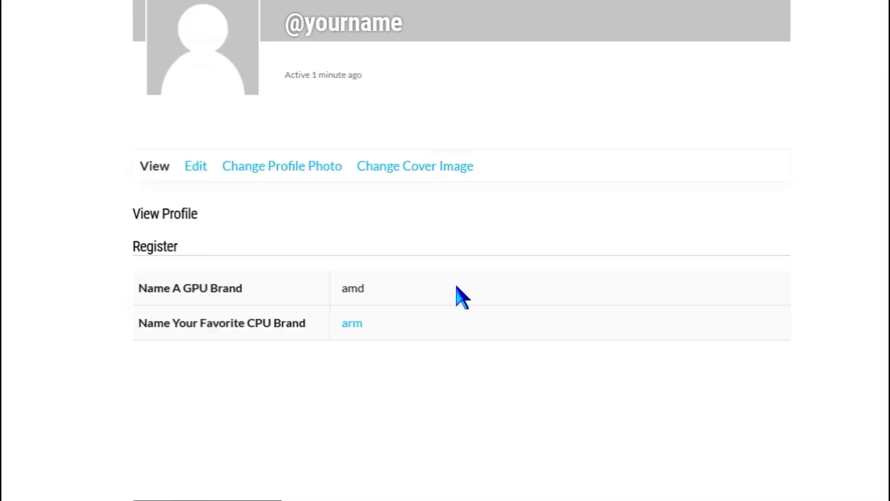
double_click(203, 288)
triple_click(169, 320)
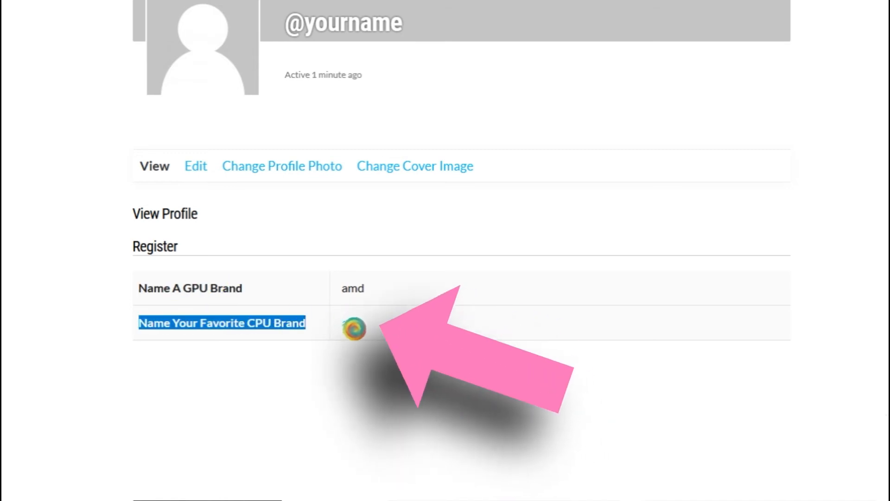
left_click(353, 326)
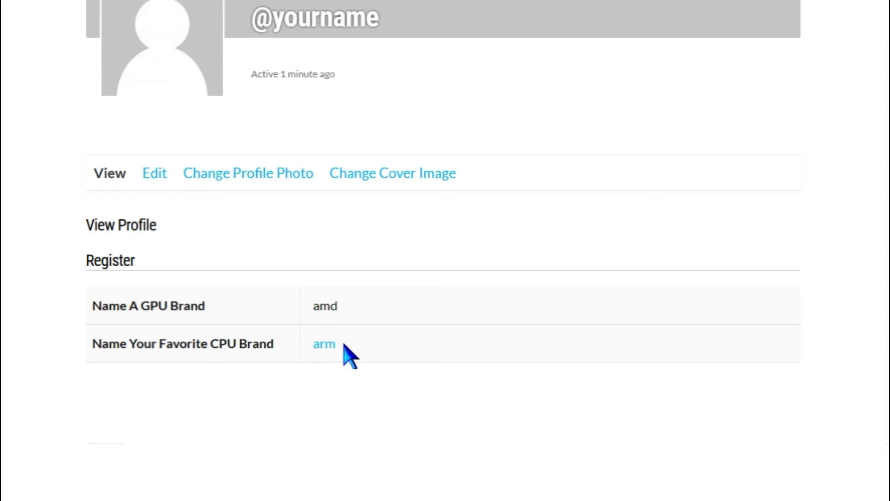
left_click(324, 344)
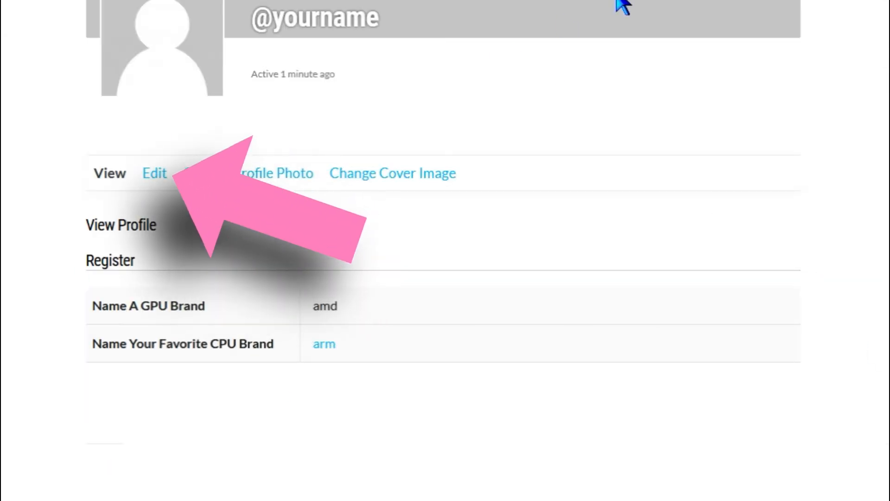
Step: Edit the profile's Register group and set the visibility of the "Name A GPU Brand" field to My Friends
scroll(317, 318, "up", 7)
left_click(160, 494)
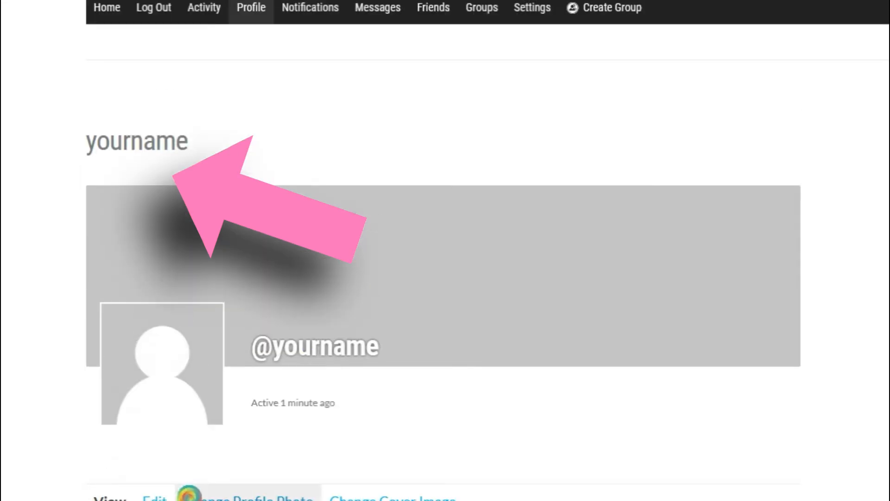
scroll(482, 494, "down", 8)
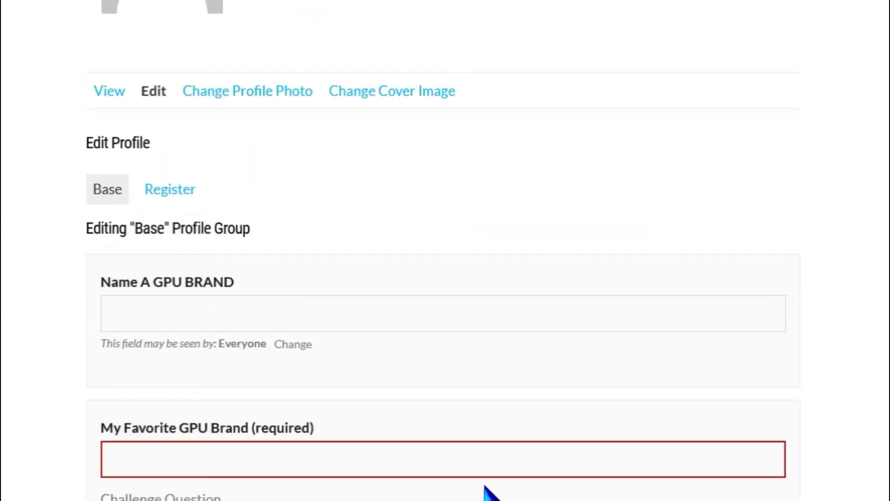
left_click(222, 61)
scroll(336, 412, "down", 8)
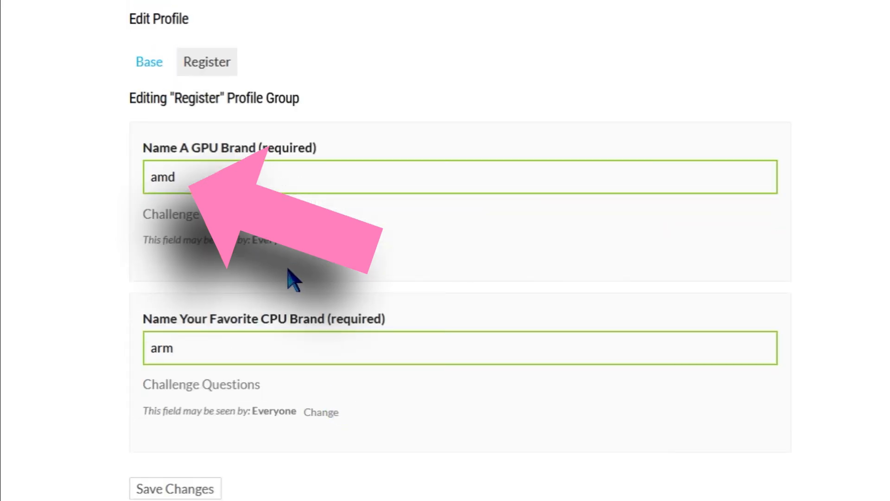
left_click(320, 241)
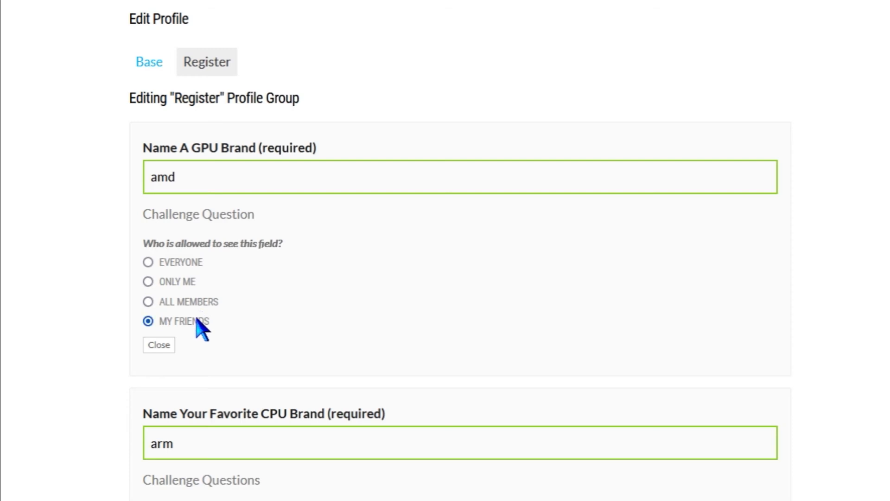
left_click(163, 345)
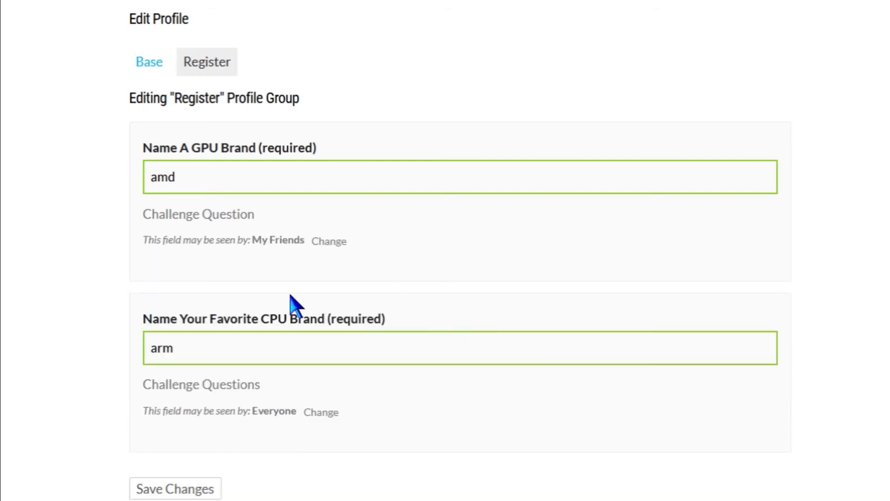
Step: Set the "Name Your Favorite CPU Brand" field's visibility to Everyone and save the profile changes
left_click(317, 410)
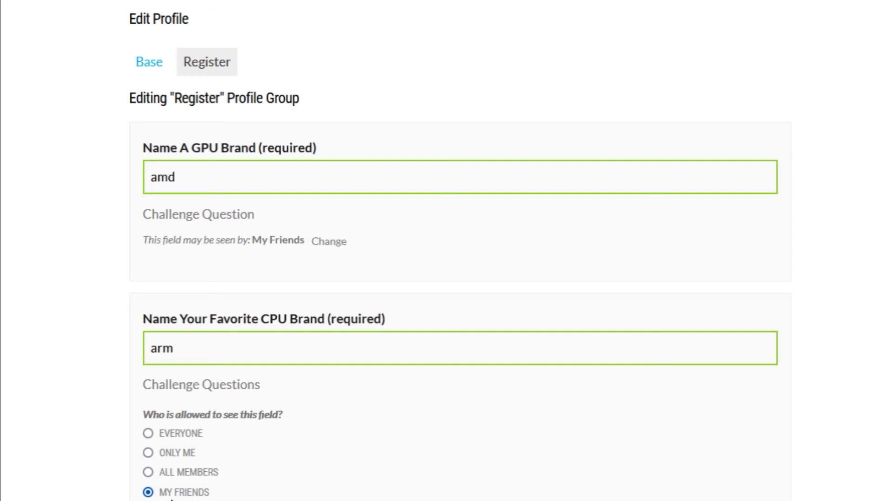
left_click(176, 436)
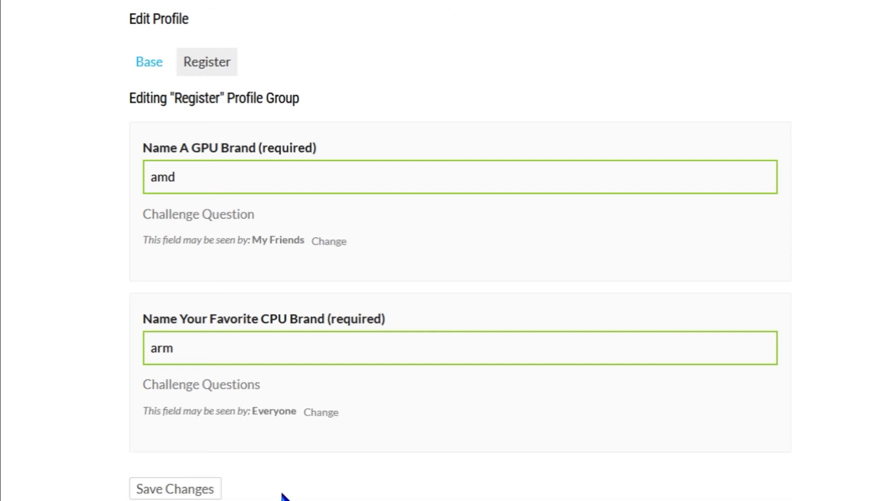
left_click(210, 489)
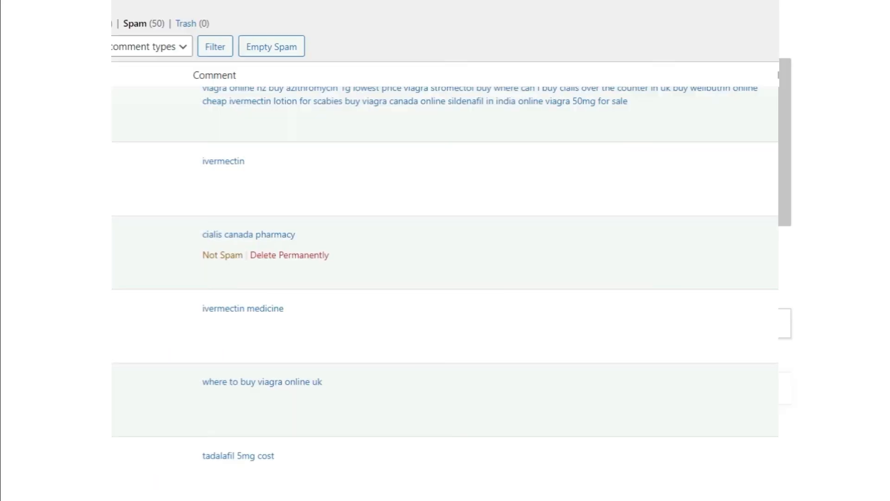
Step: Look through the comments in the Spam list to examine what kind of content spam bots post
scroll(445, 231, "up", 10)
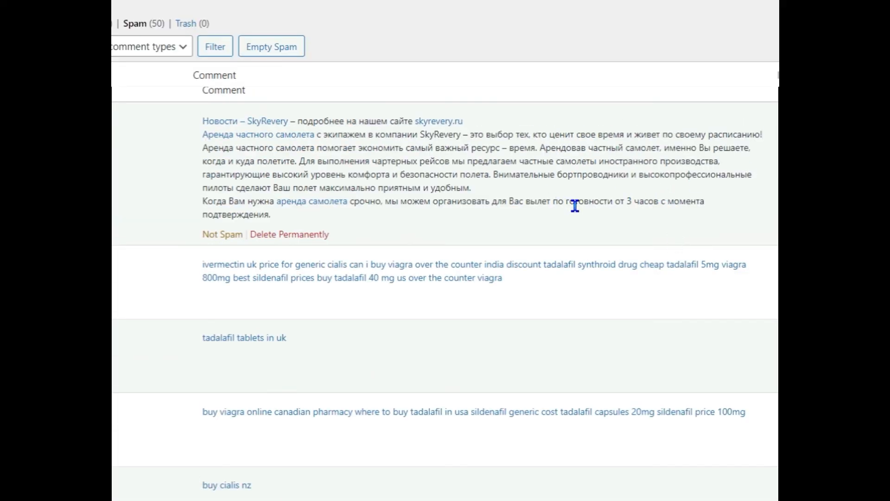
scroll(616, 179, "down", 4)
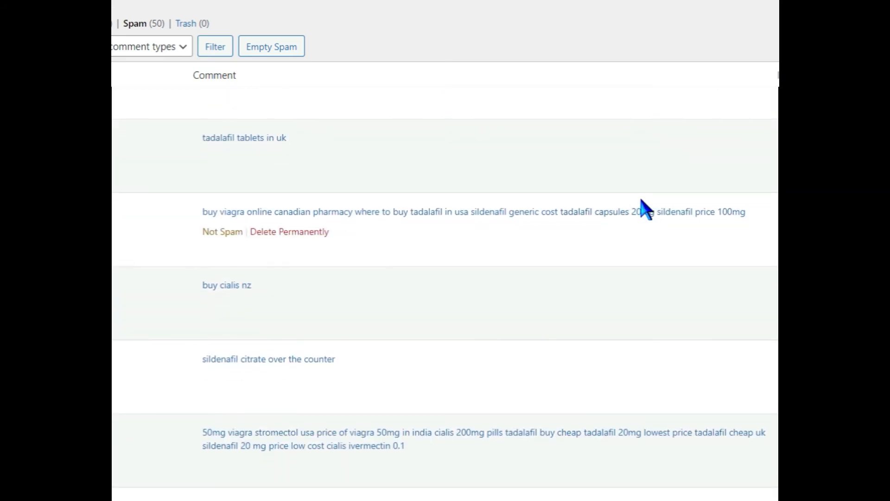
scroll(646, 209, "down", 1)
scroll(654, 194, "down", 10)
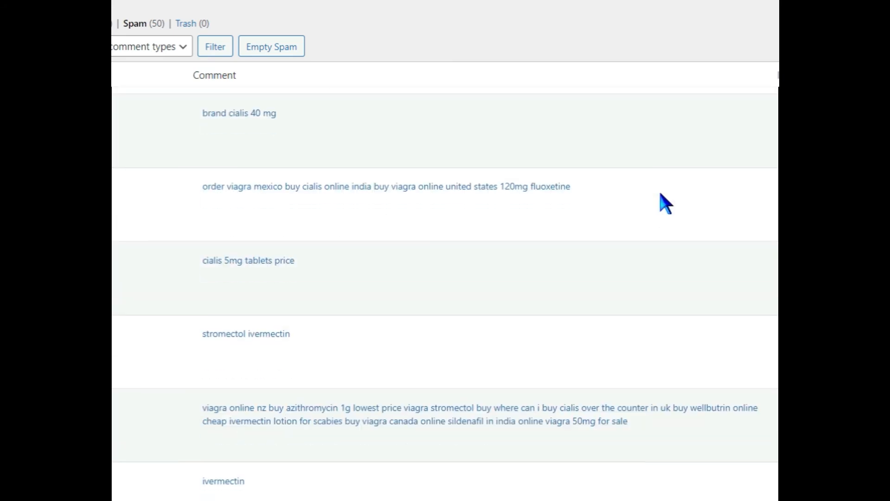
scroll(700, 188, "down", 1)
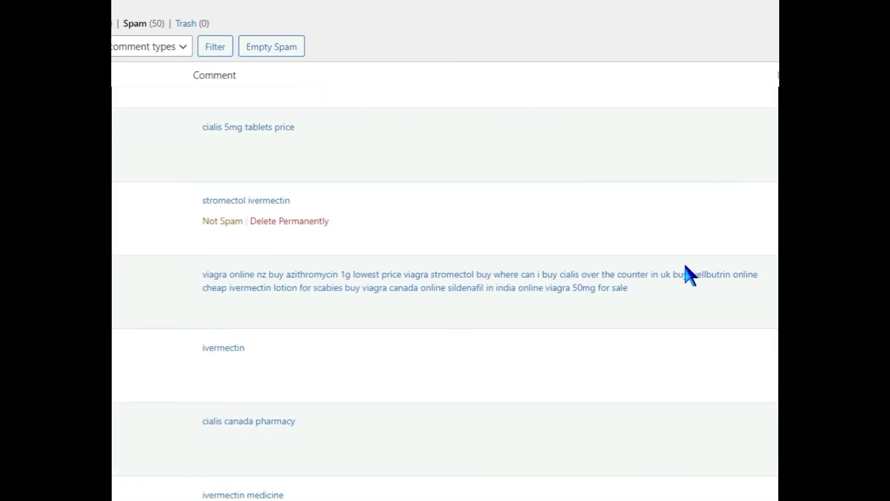
scroll(492, 433, "down", 3)
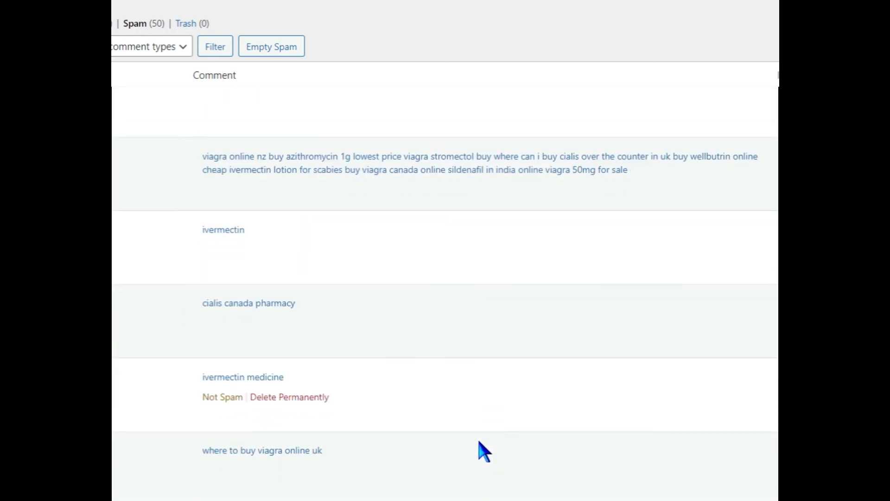
scroll(486, 470, "down", 6)
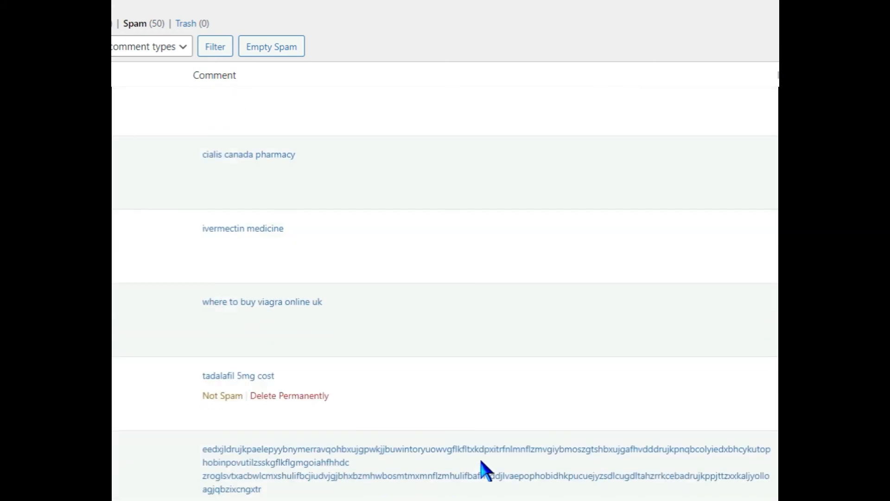
scroll(485, 470, "down", 2)
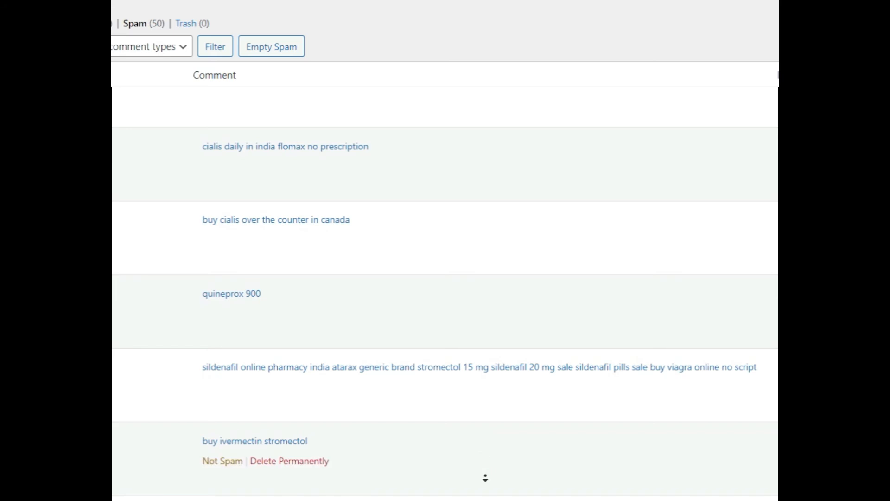
scroll(485, 478, "down", 5)
scroll(479, 497, "down", 3)
scroll(501, 482, "down", 1)
scroll(501, 483, "down", 4)
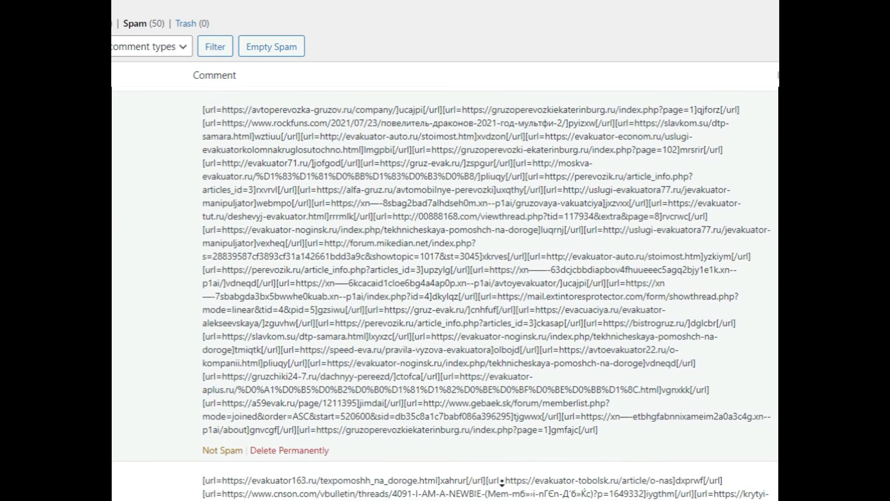
scroll(501, 484, "down", 2)
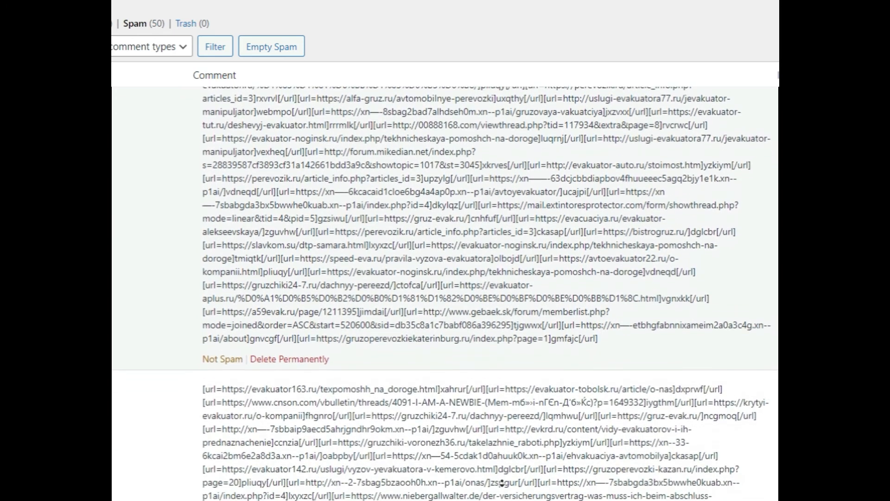
scroll(501, 484, "down", 1)
scroll(501, 482, "down", 1)
scroll(502, 484, "down", 4)
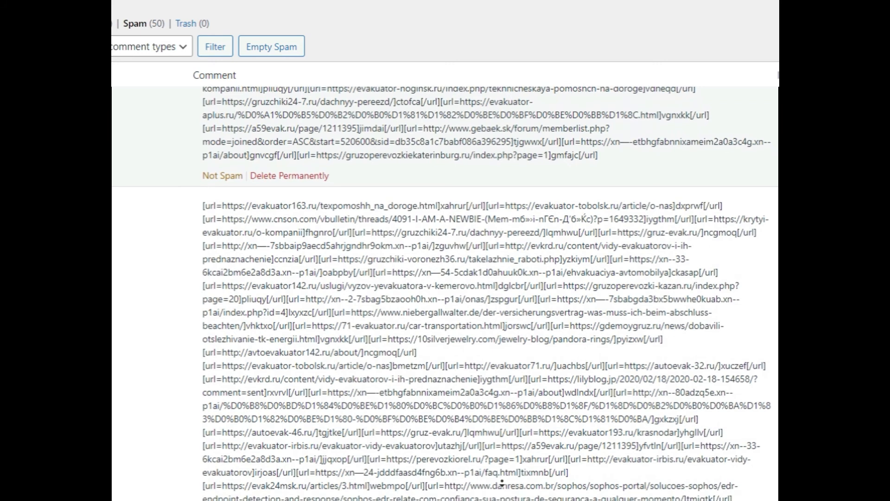
scroll(502, 482, "down", 3)
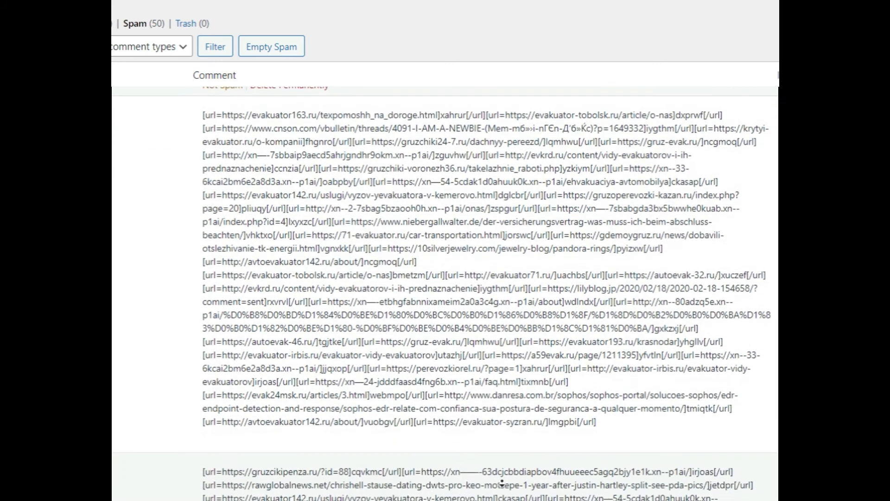
scroll(502, 484, "down", 1)
scroll(501, 482, "down", 1)
scroll(502, 483, "down", 1)
scroll(502, 482, "down", 1)
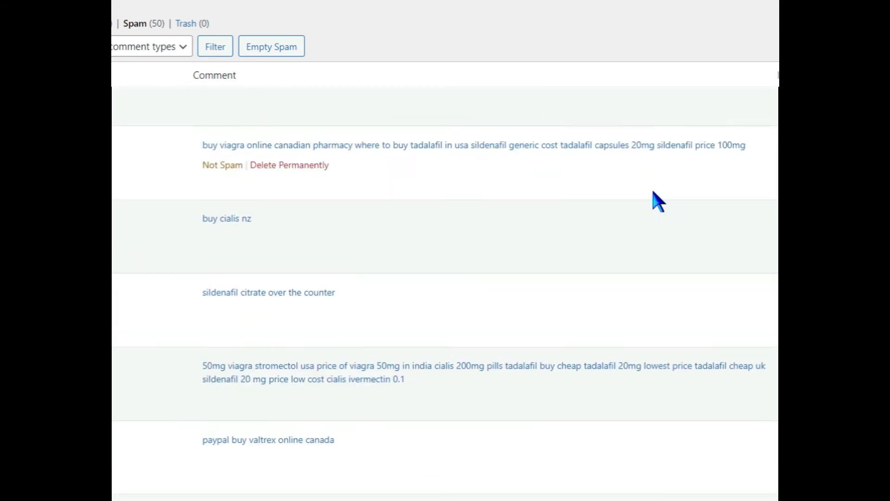
Step: Examine the short medication advertising comments in the Spam list, down to the first comment made up of links
scroll(654, 191, "down", 6)
scroll(665, 192, "down", 2)
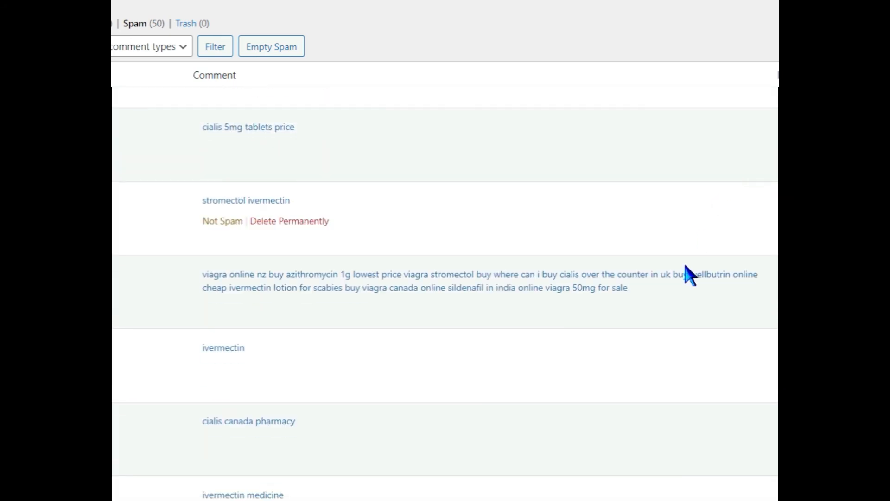
scroll(492, 433, "down", 3)
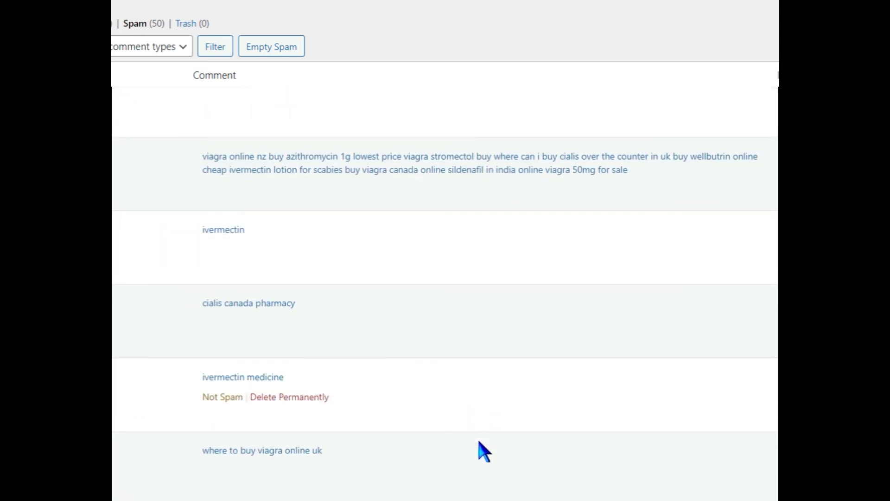
scroll(485, 469, "down", 6)
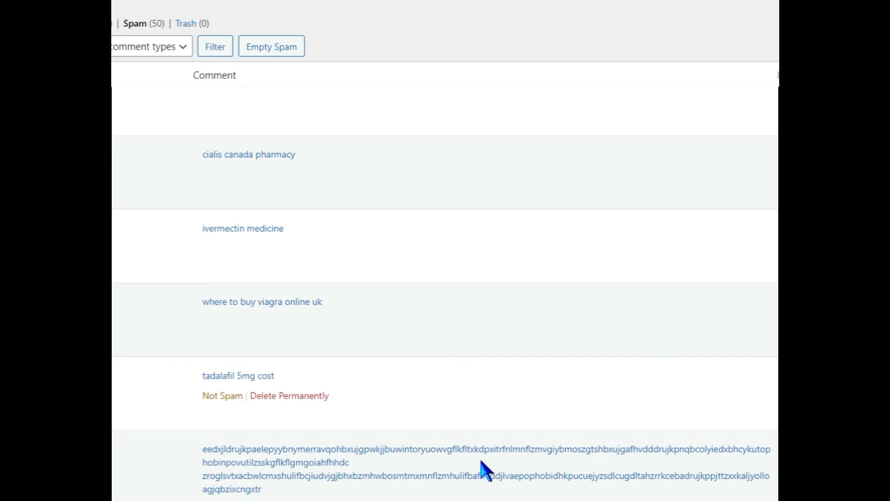
scroll(486, 470, "down", 2)
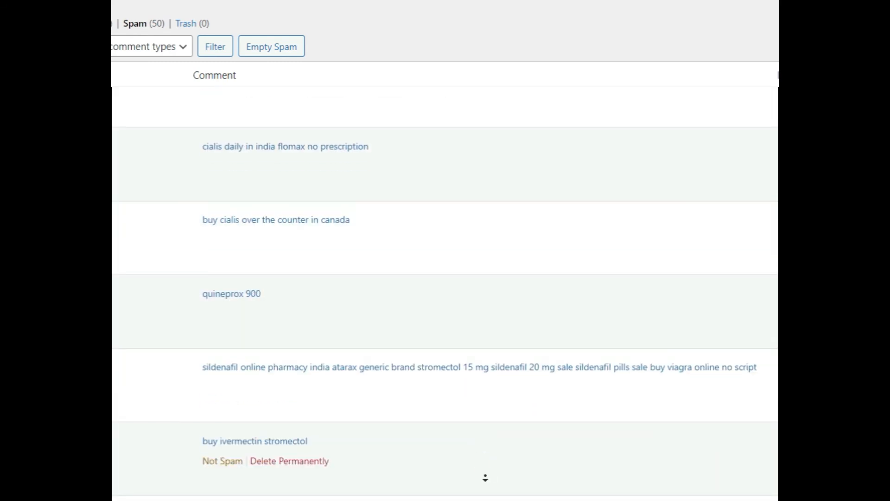
scroll(486, 478, "down", 4)
scroll(479, 496, "down", 2)
scroll(502, 483, "down", 1)
scroll(502, 482, "down", 2)
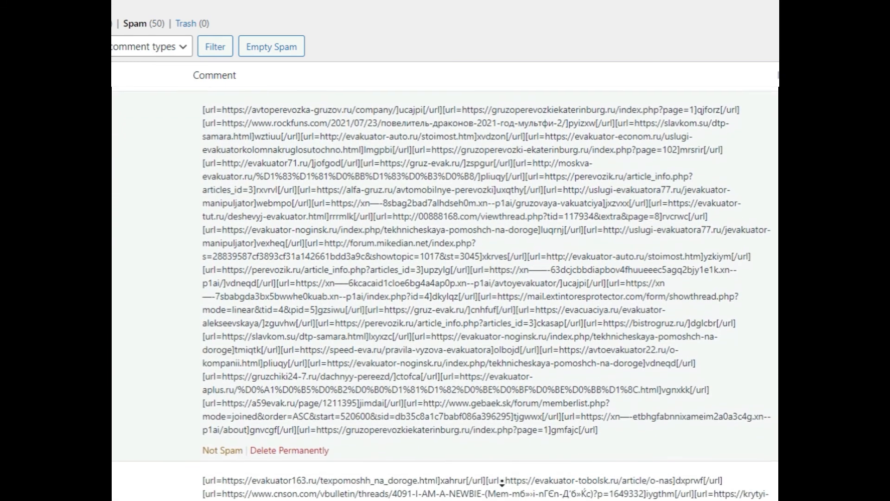
Step: Examine the long comments filled with URL links in the lower part of the Spam list
scroll(502, 482, "down", 2)
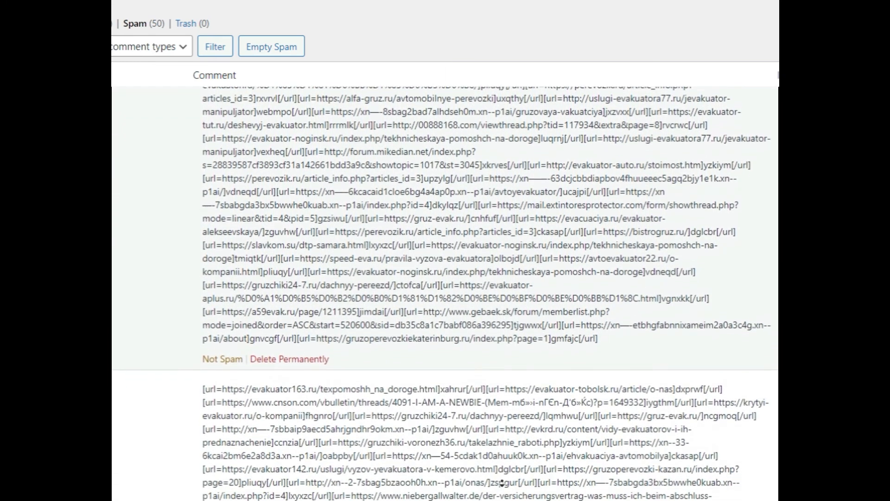
scroll(502, 483, "down", 1)
scroll(502, 482, "down", 2)
scroll(502, 483, "down", 2)
scroll(502, 483, "down", 2)
scroll(502, 483, "down", 2)
scroll(502, 482, "down", 1)
scroll(502, 484, "down", 4)
scroll(501, 484, "down", 1)
scroll(502, 483, "down", 1)
scroll(502, 484, "down", 1)
scroll(502, 483, "down", 4)
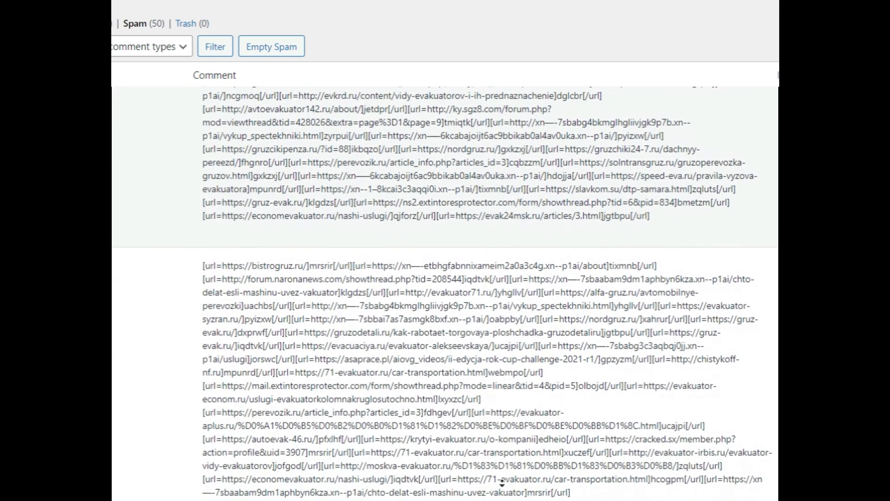
scroll(502, 484, "down", 4)
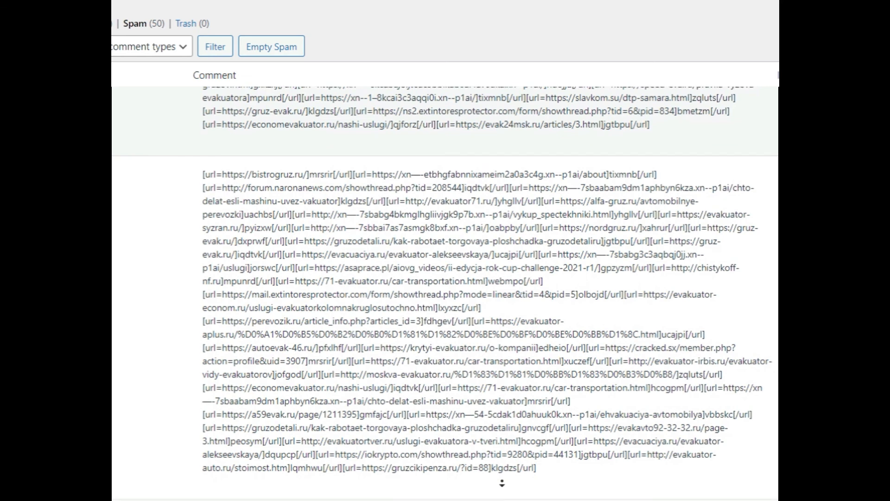
scroll(502, 483, "down", 1)
scroll(502, 484, "down", 1)
scroll(502, 483, "down", 1)
scroll(502, 483, "down", 1)
scroll(502, 483, "down", 1)
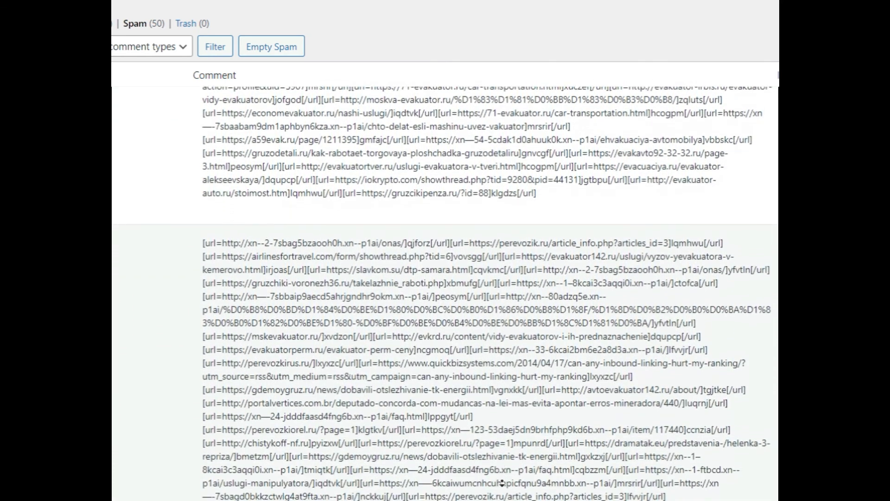
scroll(502, 484, "down", 1)
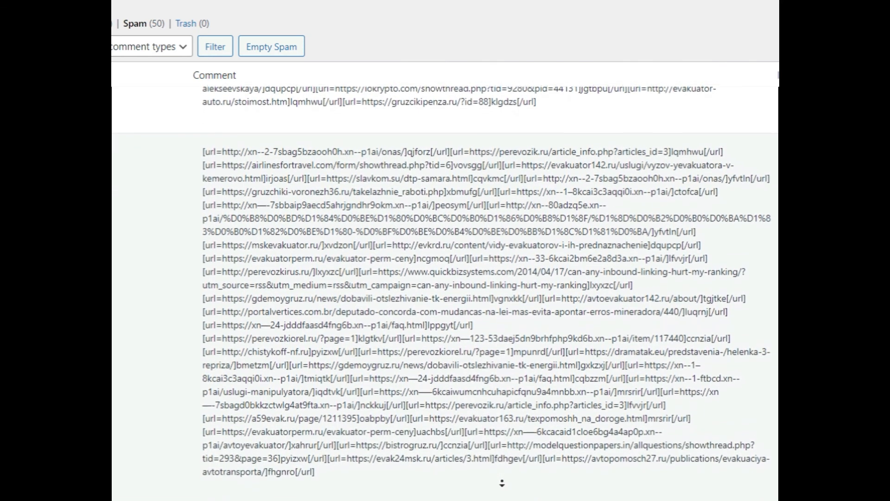
Step: Review the short medication advertising comments in the Spam list once more
scroll(652, 199, "down", 15)
scroll(665, 204, "down", 5)
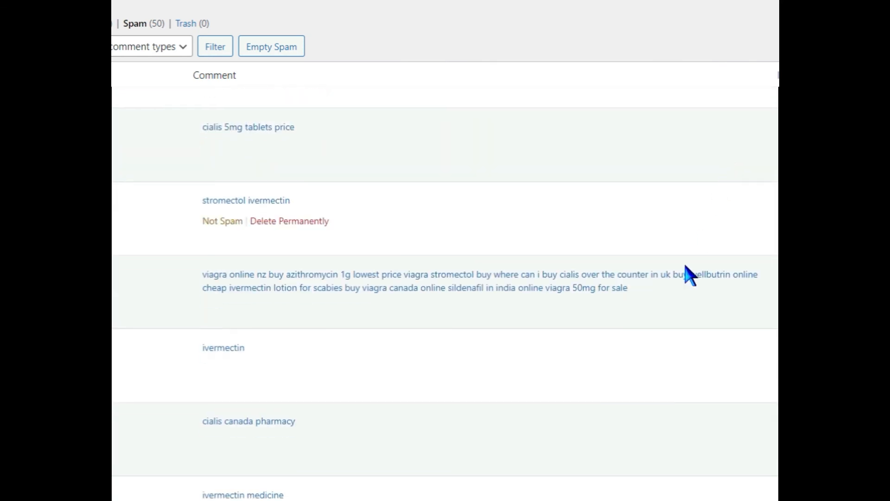
scroll(491, 434, "down", 8)
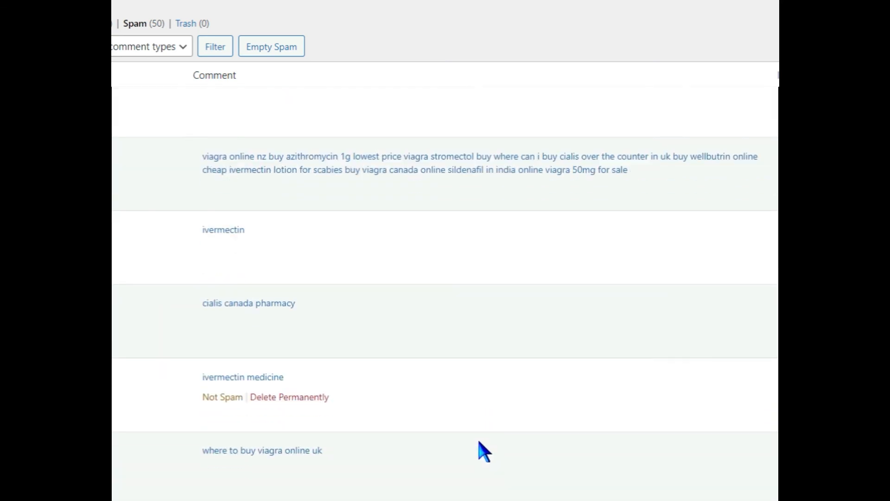
scroll(485, 471, "down", 15)
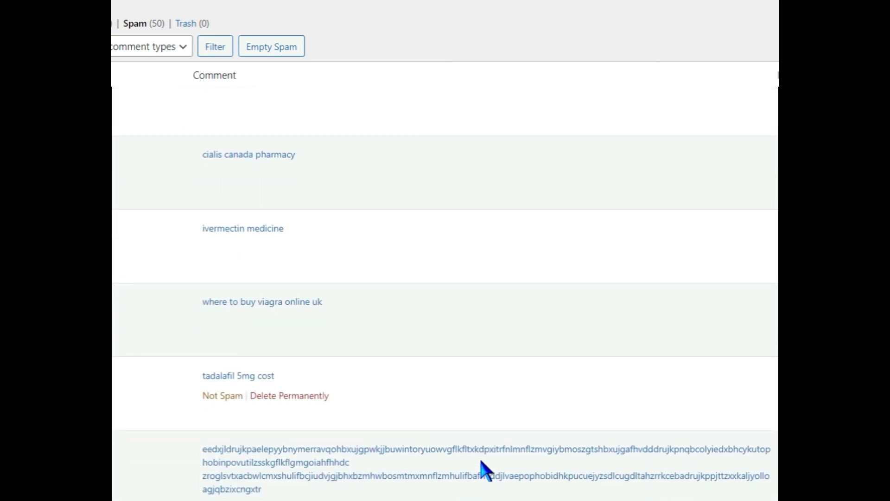
scroll(485, 471, "down", 5)
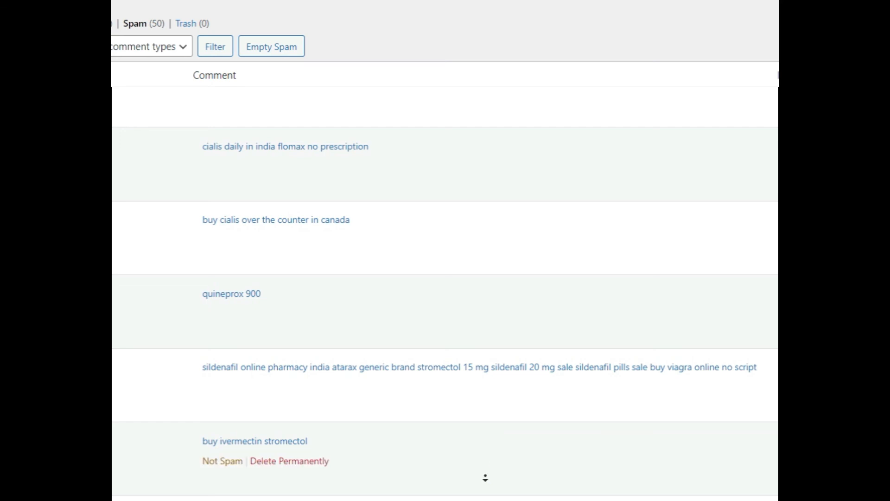
scroll(485, 477, "down", 10)
scroll(479, 497, "down", 5)
scroll(502, 483, "down", 1)
scroll(502, 482, "down", 4)
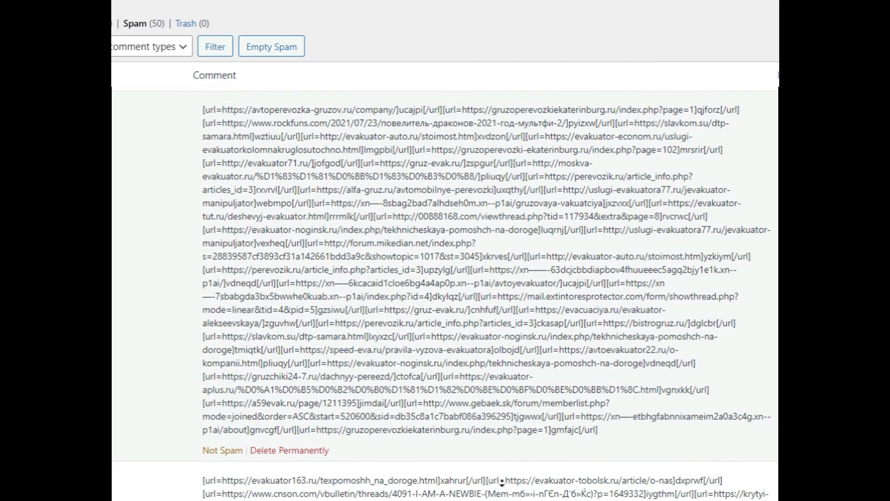
Step: Review the long link-filled comments further down the Spam list a second time
scroll(502, 482, "down", 3)
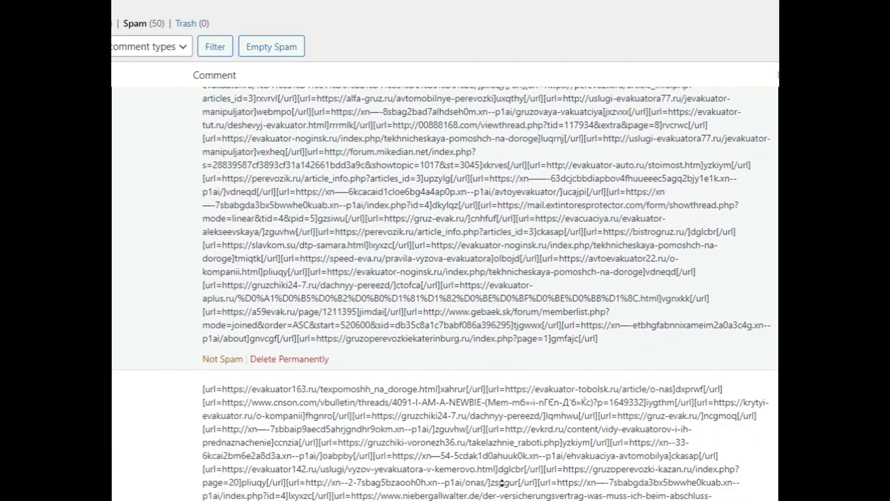
scroll(502, 482, "down", 1)
scroll(502, 482, "down", 3)
scroll(502, 482, "down", 4)
scroll(502, 483, "down", 1)
scroll(502, 483, "down", 3)
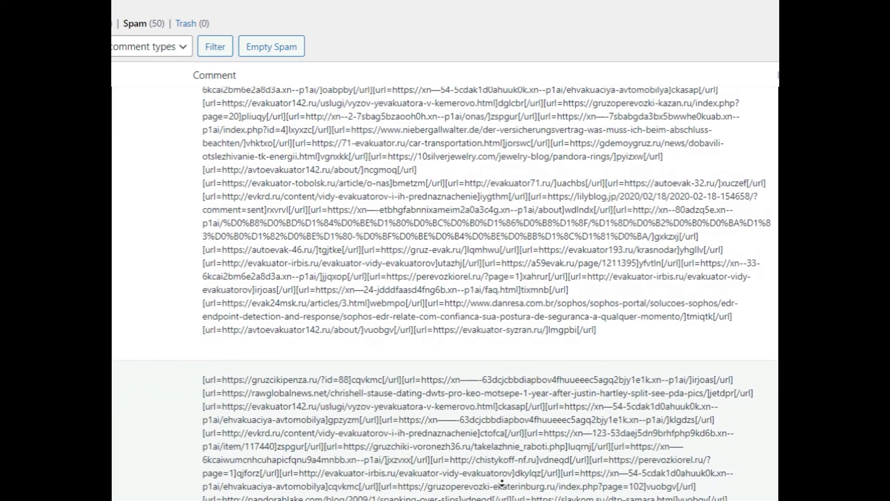
scroll(502, 483, "down", 1)
scroll(502, 483, "down", 1)
scroll(502, 482, "down", 1)
scroll(502, 484, "down", 4)
scroll(502, 482, "down", 3)
scroll(502, 483, "down", 1)
scroll(502, 483, "down", 4)
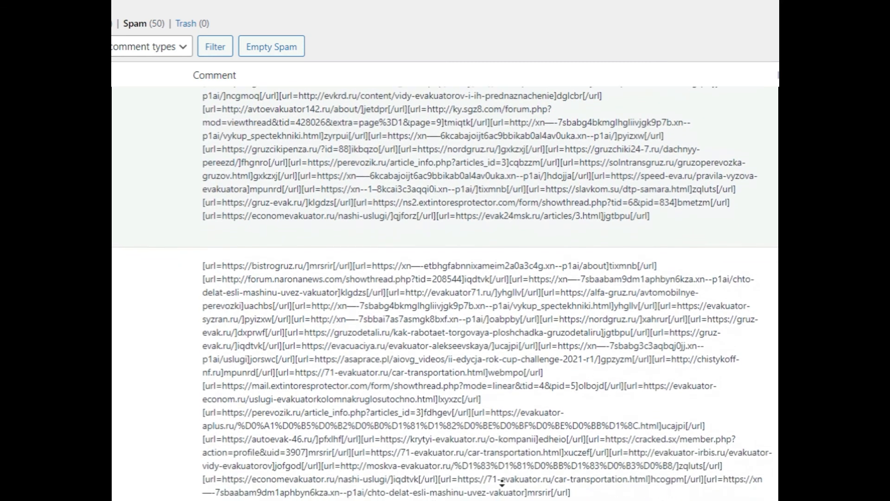
scroll(502, 484, "down", 4)
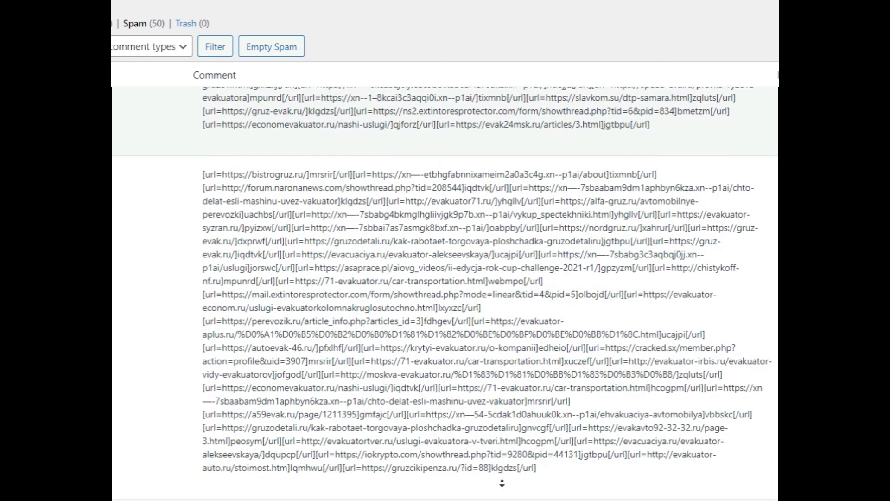